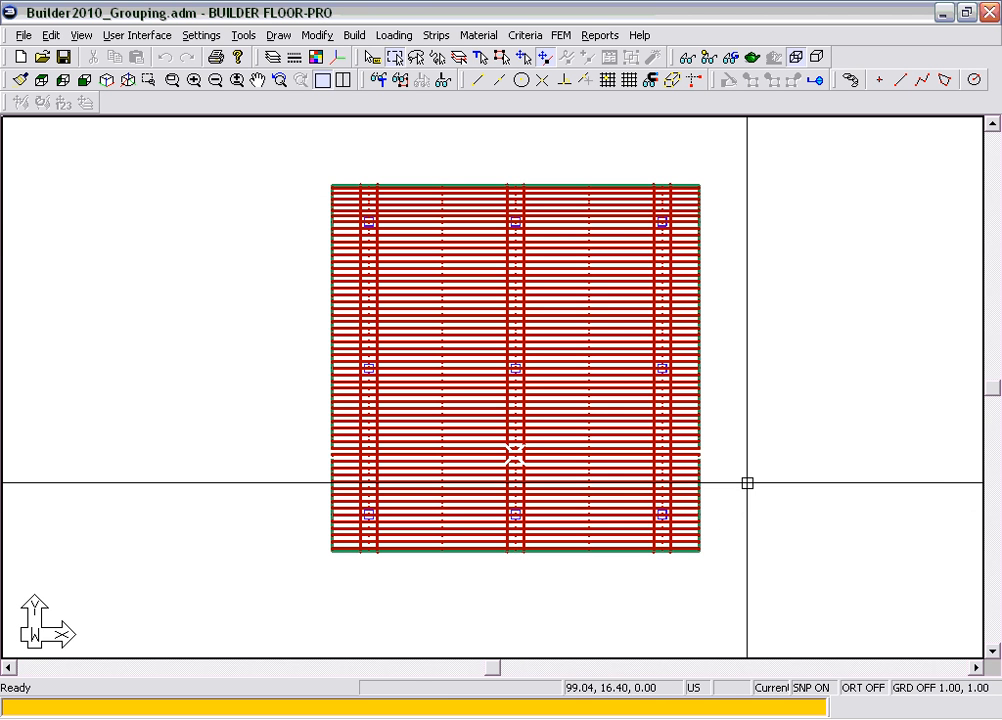
# Step: Open the Grouping dialog and create three new groups in addition to Group 1
pyautogui.click(731, 58)
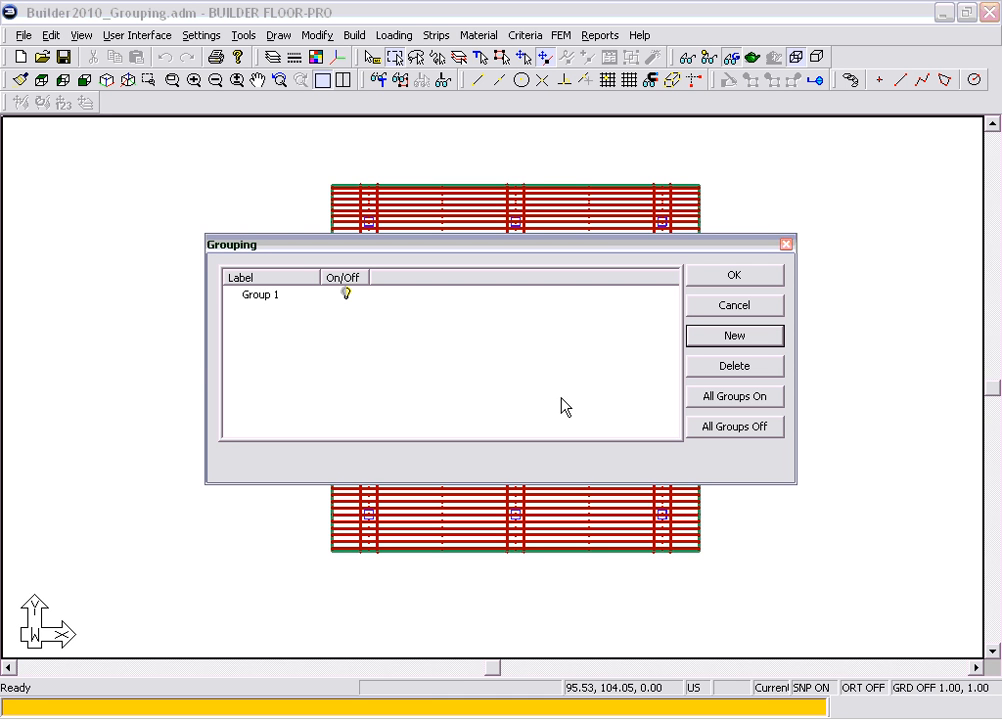
pyautogui.click(729, 341)
pyautogui.click(729, 341)
pyautogui.click(729, 341)
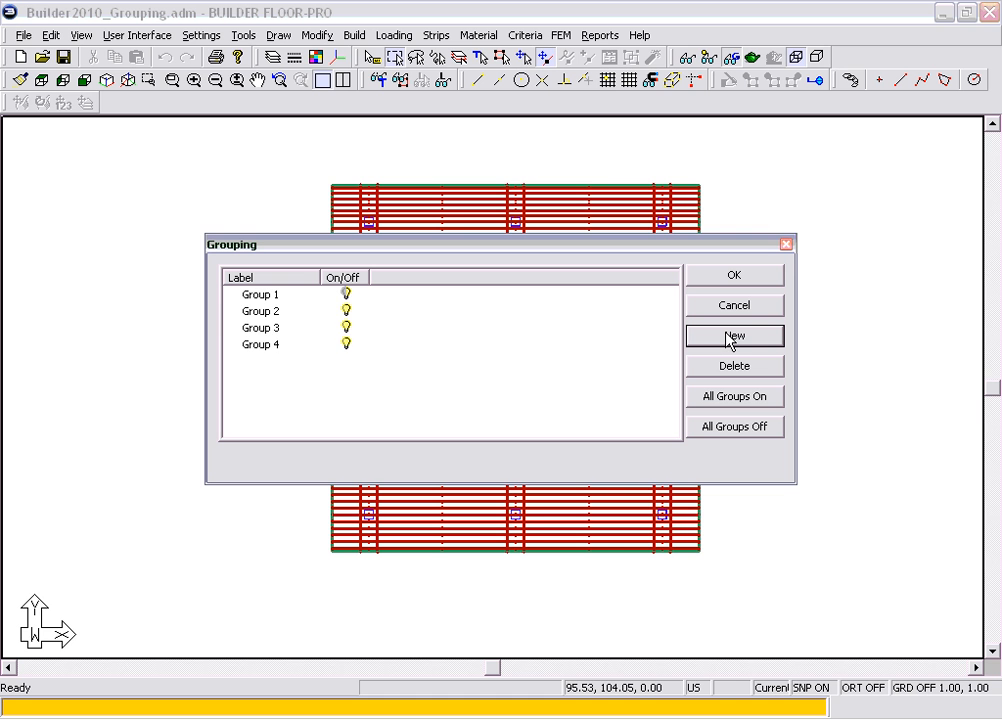
# Step: Rename Group 2 as Columns and Group 3 as Slabs
pyautogui.click(260, 312)
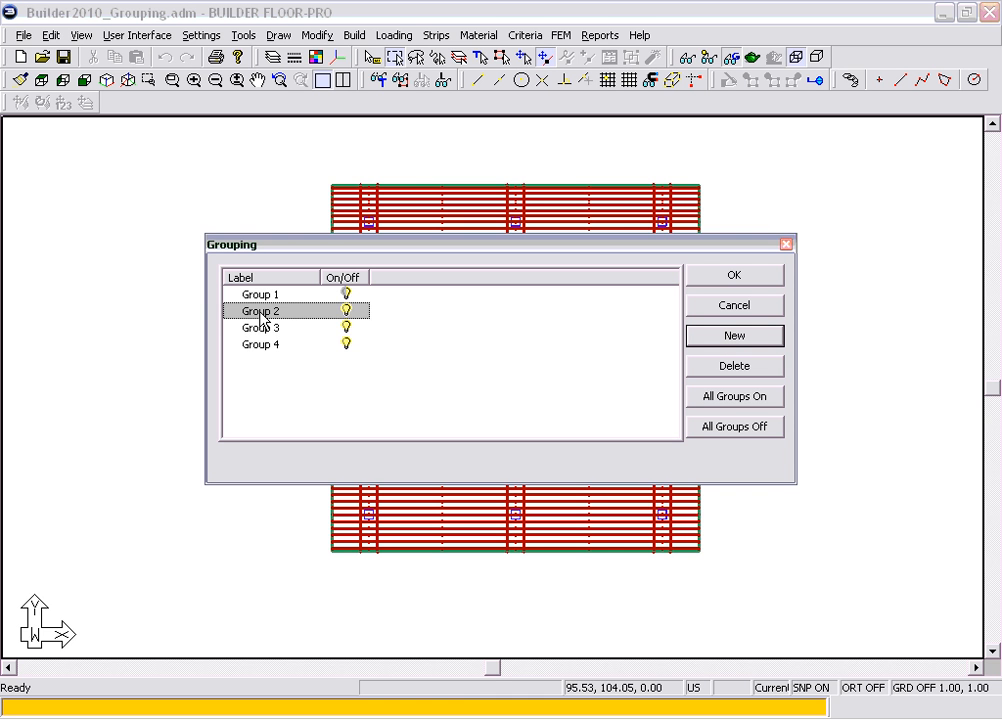
pyautogui.click(259, 311)
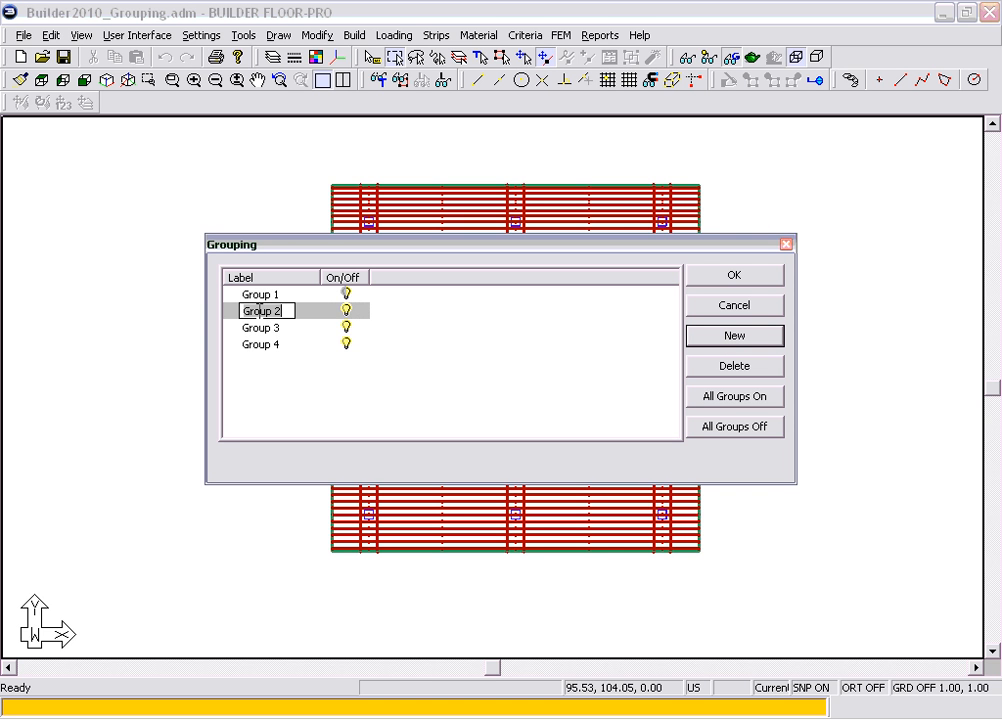
pyautogui.write('Columns')
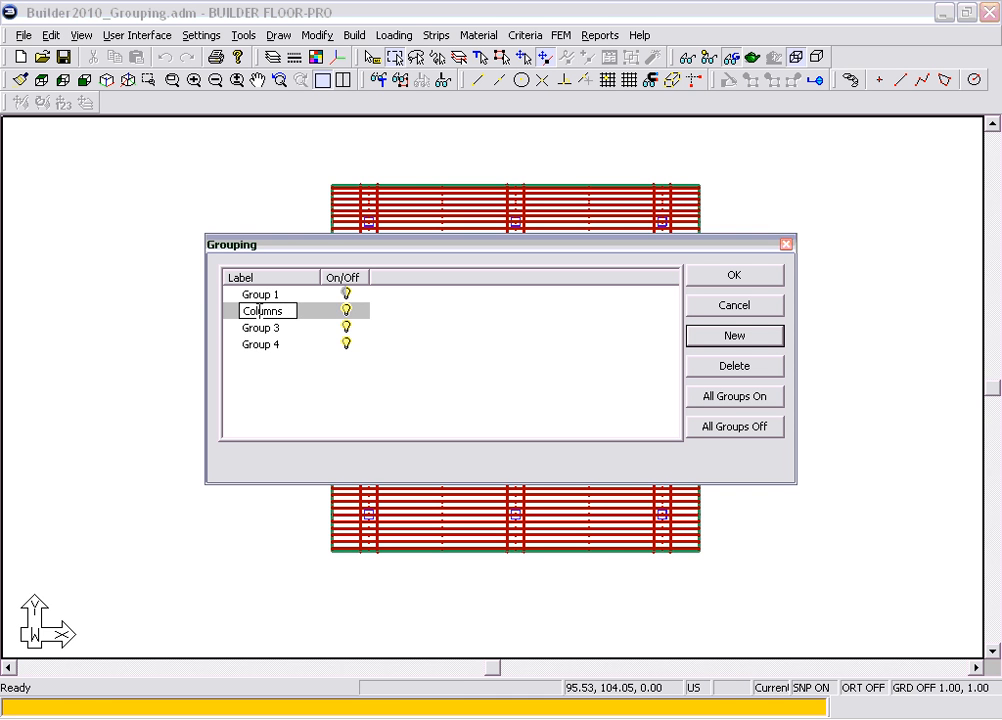
pyautogui.click(259, 328)
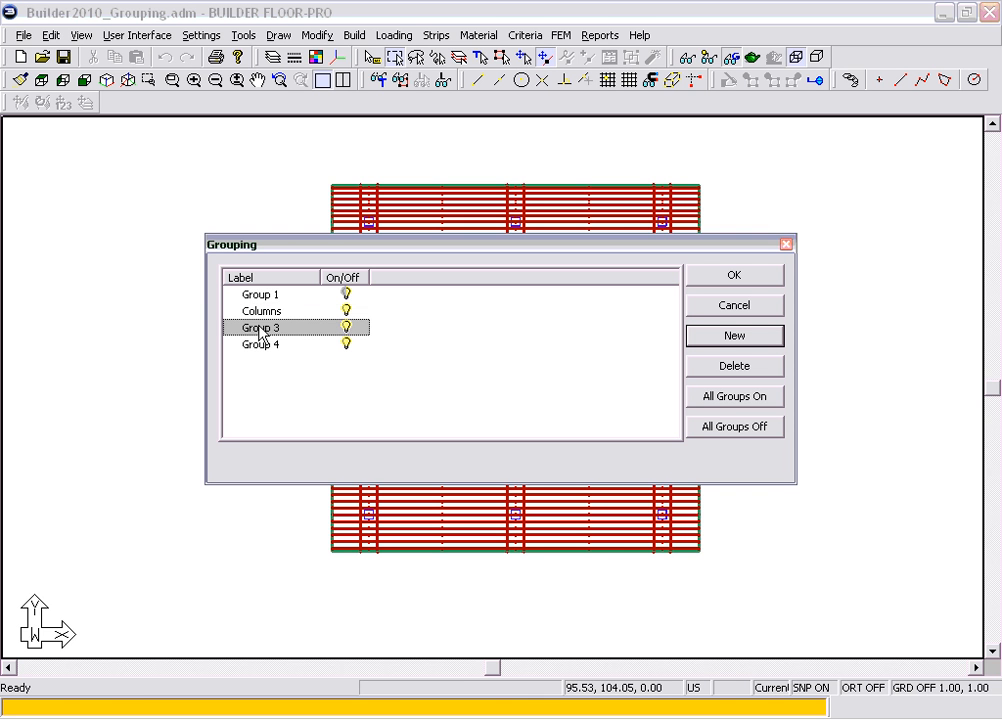
pyautogui.click(259, 328)
pyautogui.write('Slabs')
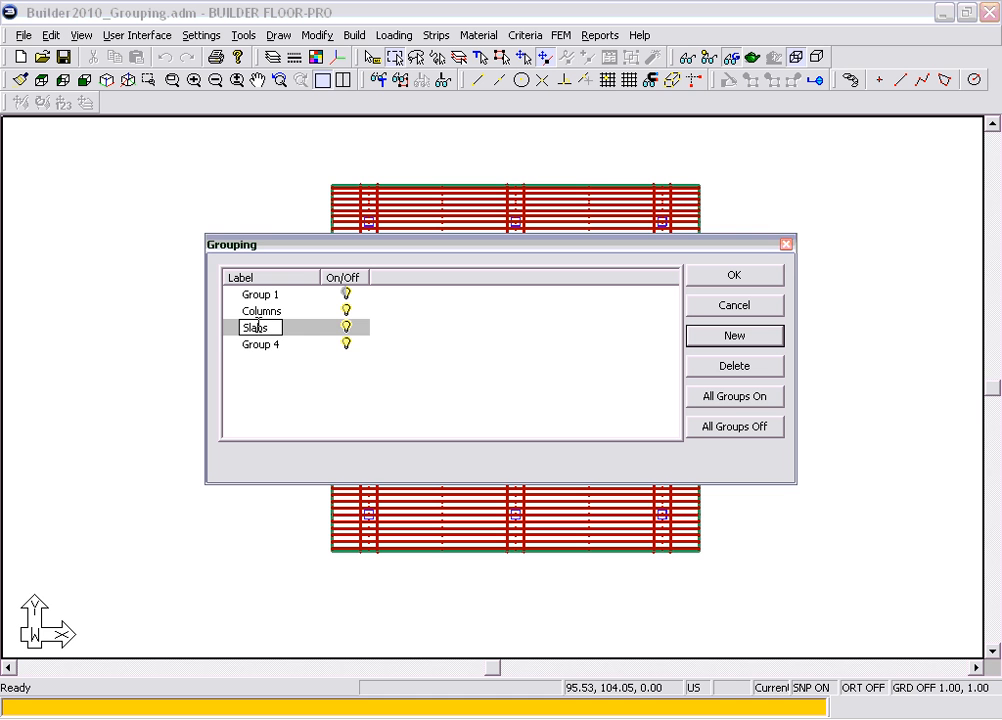
# Step: Rename Group 4 as Banded Tendons
pyautogui.click(260, 341)
pyautogui.click(260, 341)
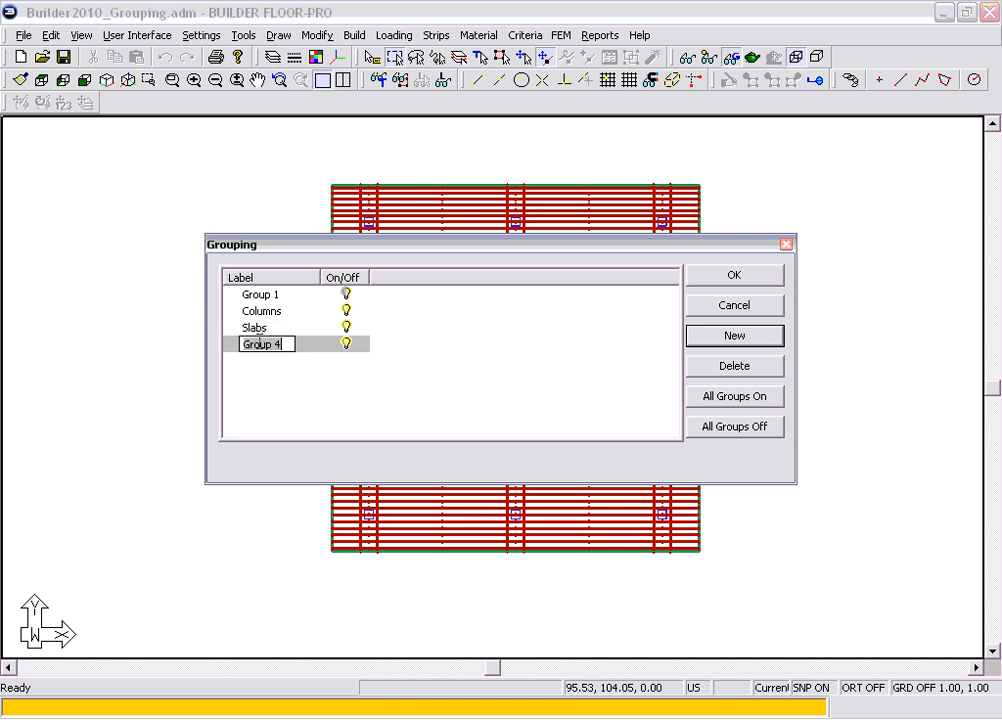
pyautogui.write('Banded Tendons')
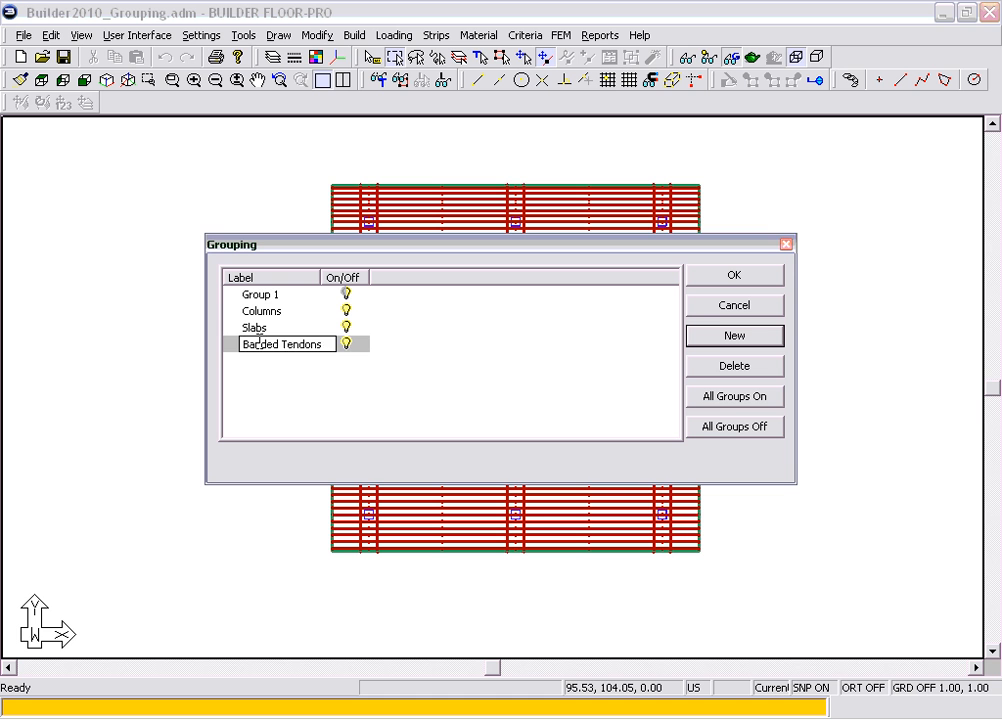
pyautogui.click(532, 403)
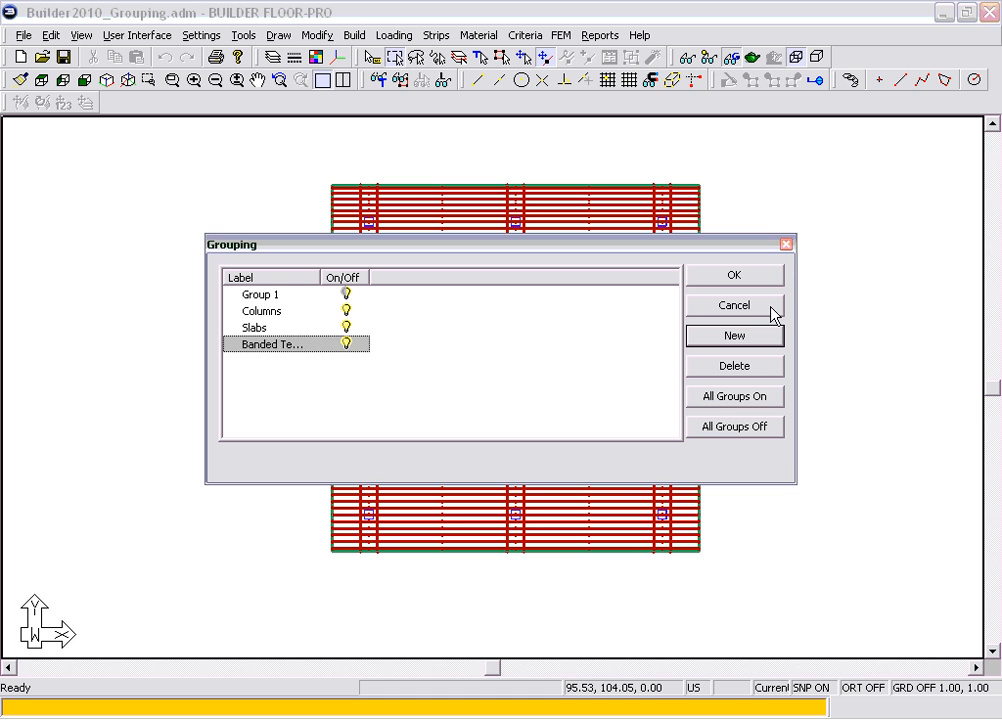
# Step: Add another group named Distributed Tendons, then toggle Group 1's on/off state and accept the group settings
pyautogui.click(734, 336)
pyautogui.click(258, 362)
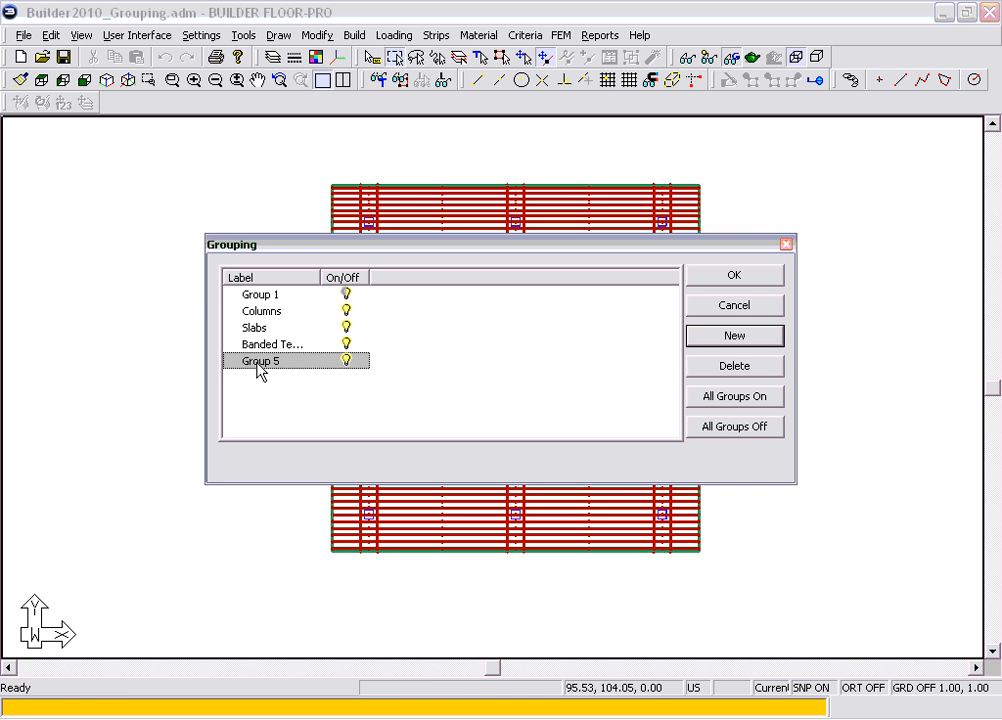
pyautogui.click(258, 365)
pyautogui.write('Distributed Tendons')
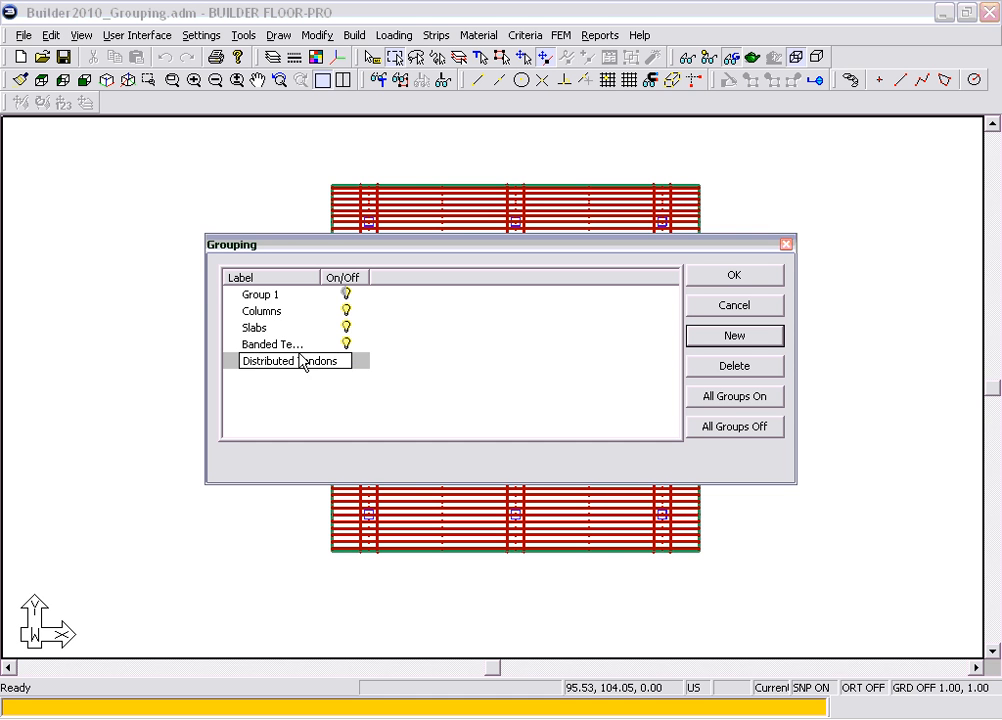
pyautogui.press('Return')
pyautogui.click(347, 293)
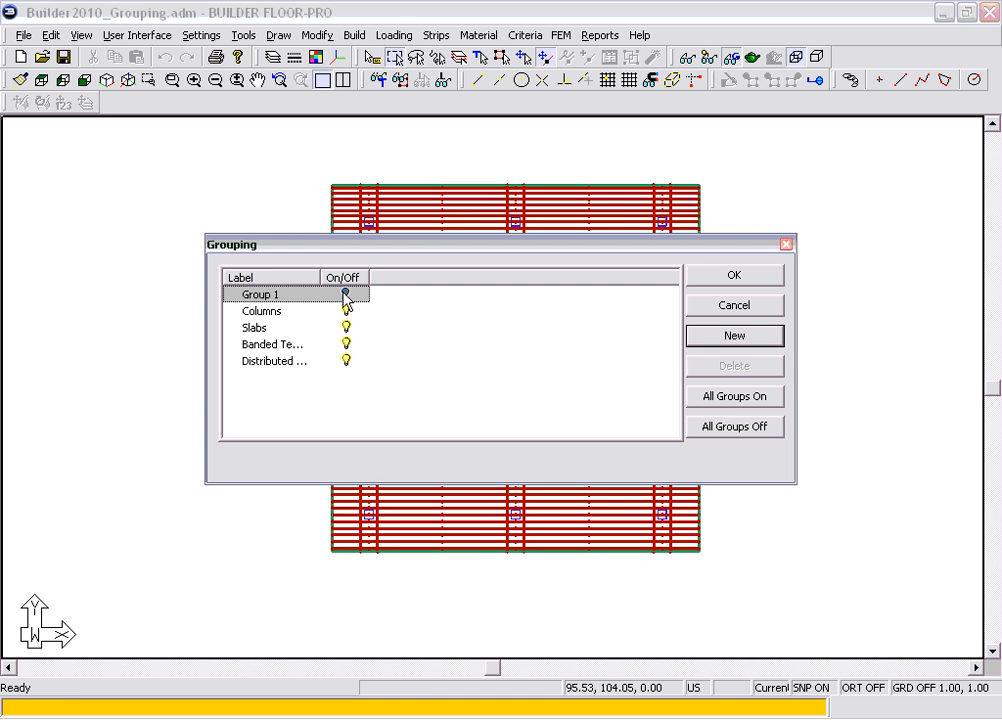
pyautogui.click(750, 278)
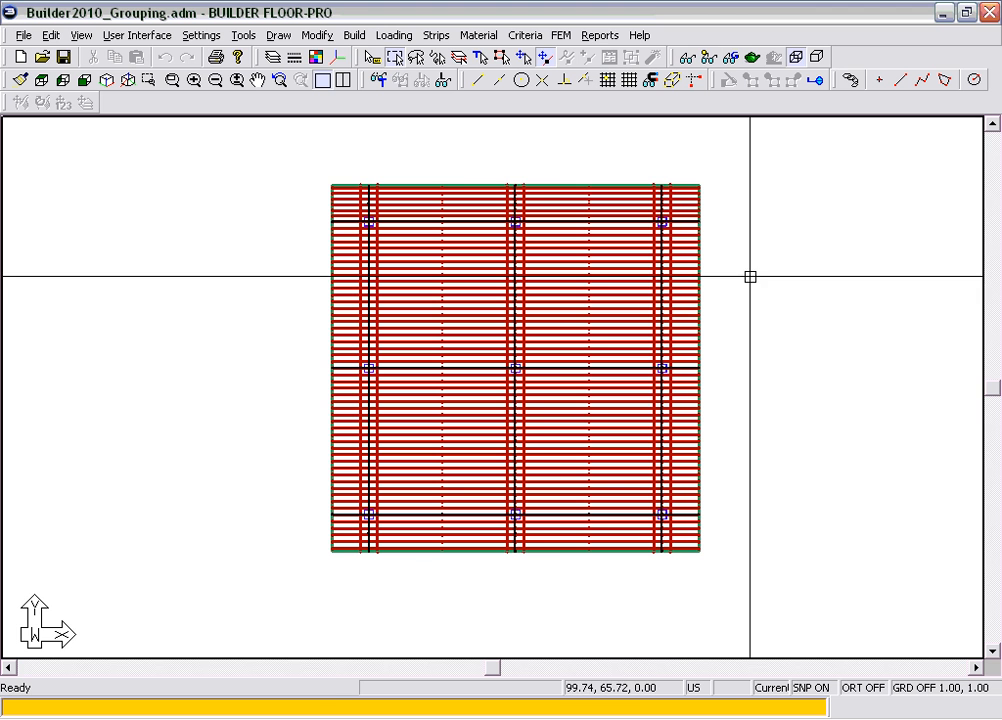
# Step: Select all columns by type and assign them to the Columns group through Modify Item Properties
pyautogui.click(481, 58)
pyautogui.click(412, 177)
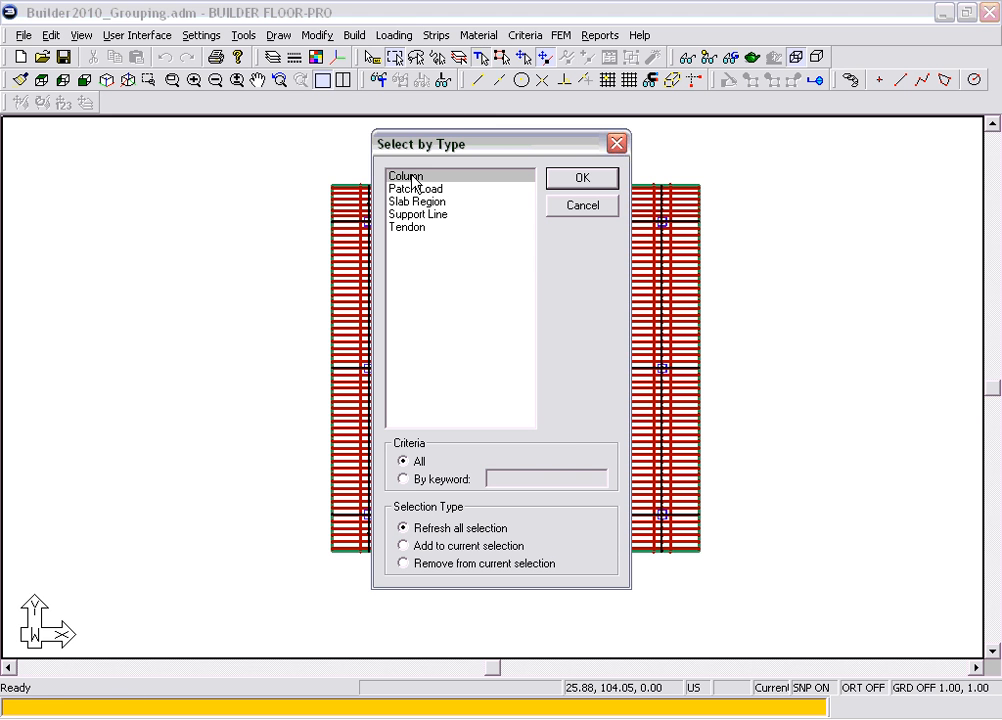
pyautogui.click(590, 178)
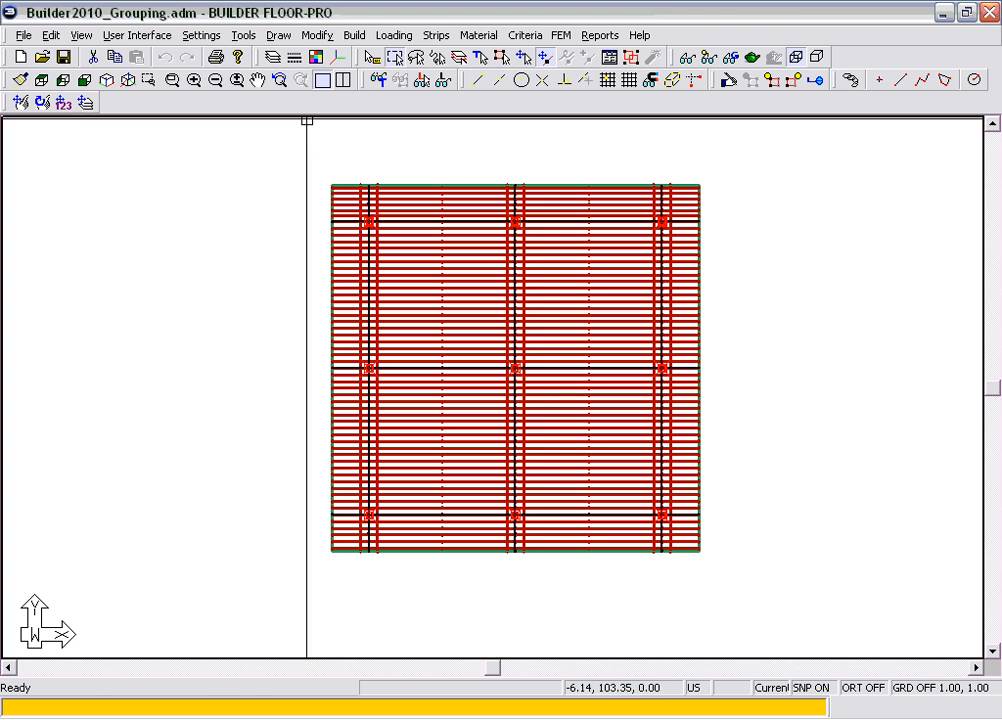
pyautogui.click(727, 82)
pyautogui.click(218, 173)
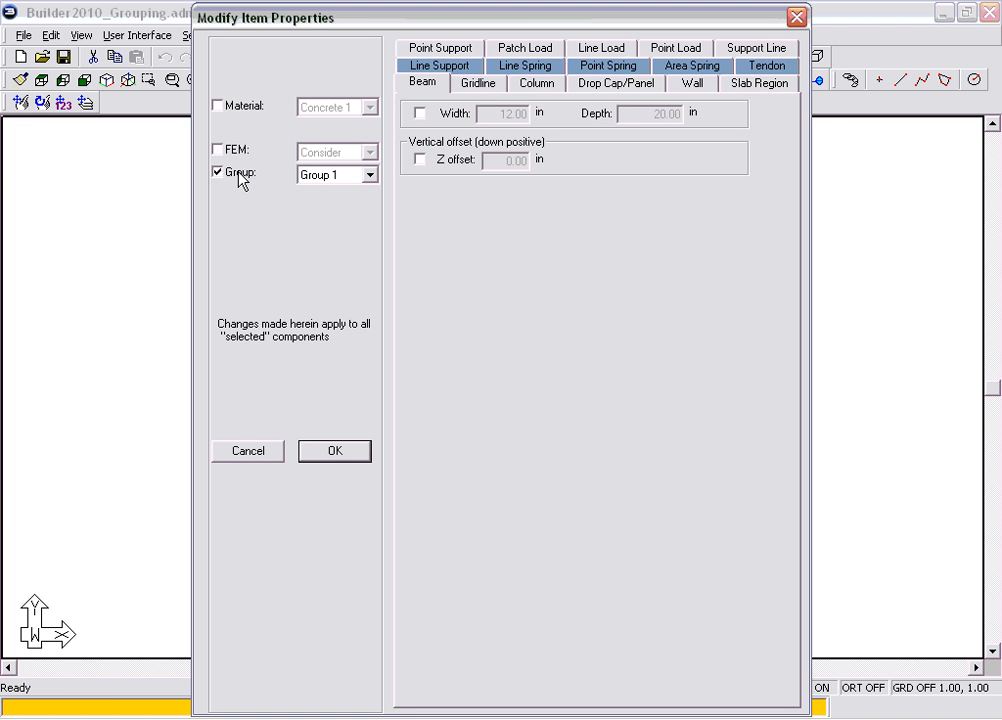
pyautogui.click(368, 176)
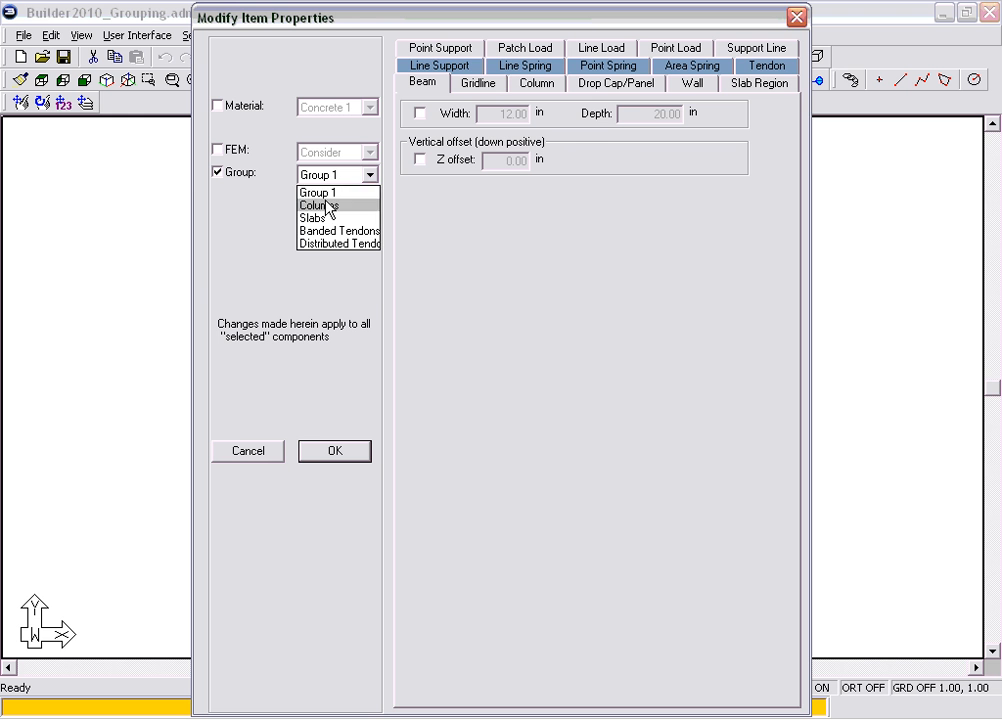
pyautogui.click(327, 205)
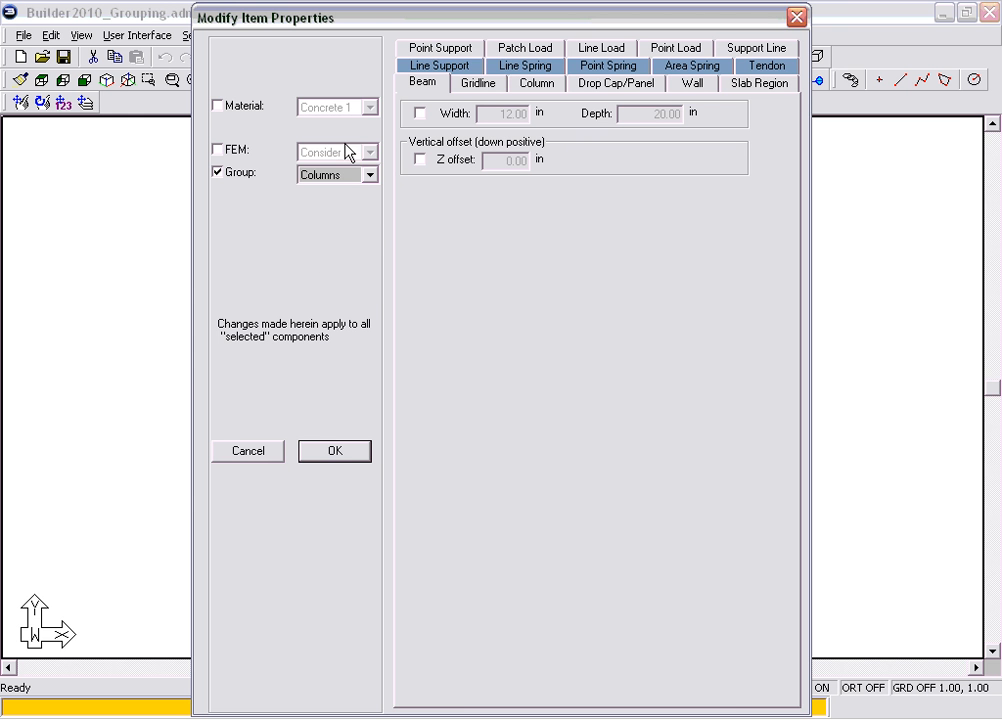
pyautogui.click(342, 454)
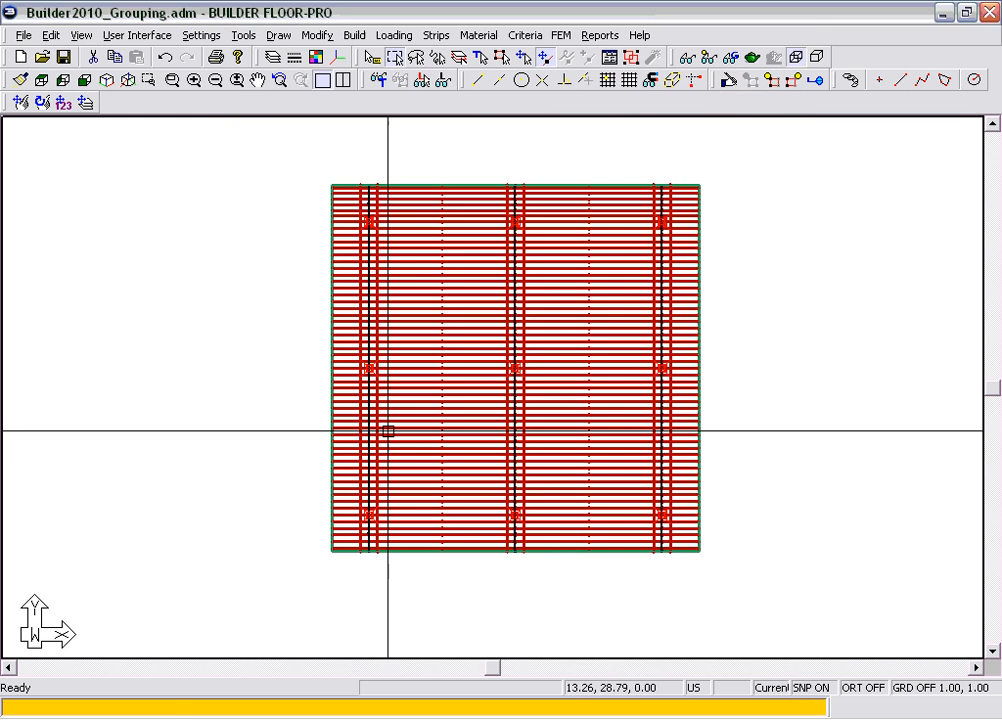
# Step: Select the slab region by type and set its group to Slabs in its own properties
pyautogui.scroll(3, 566, 208)
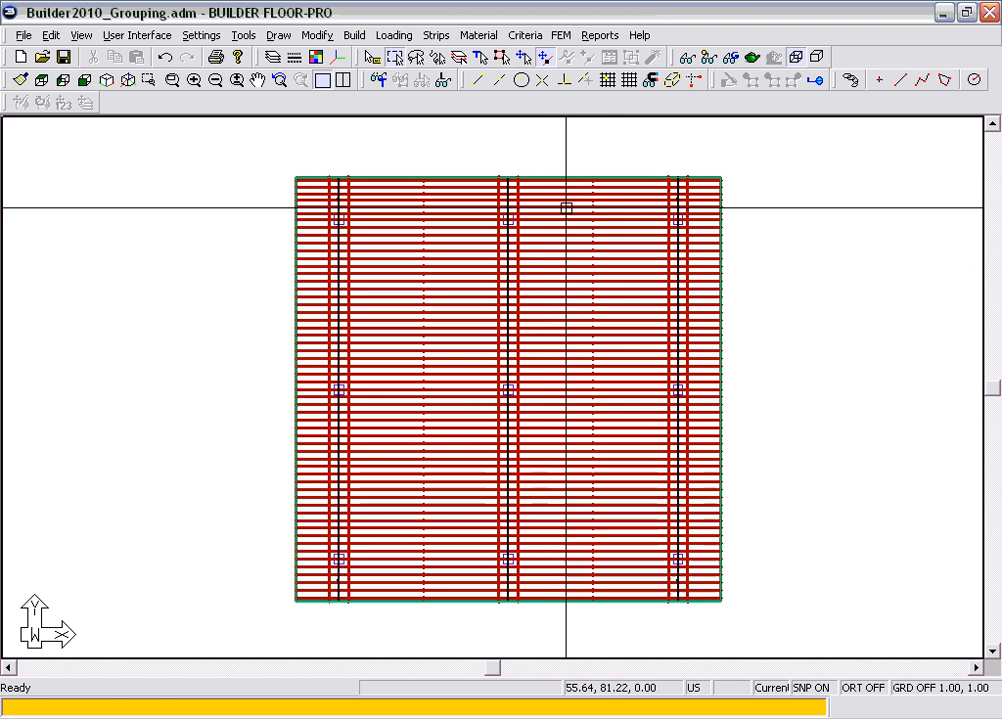
pyautogui.scroll(-2, 569, 174)
pyautogui.click(480, 57)
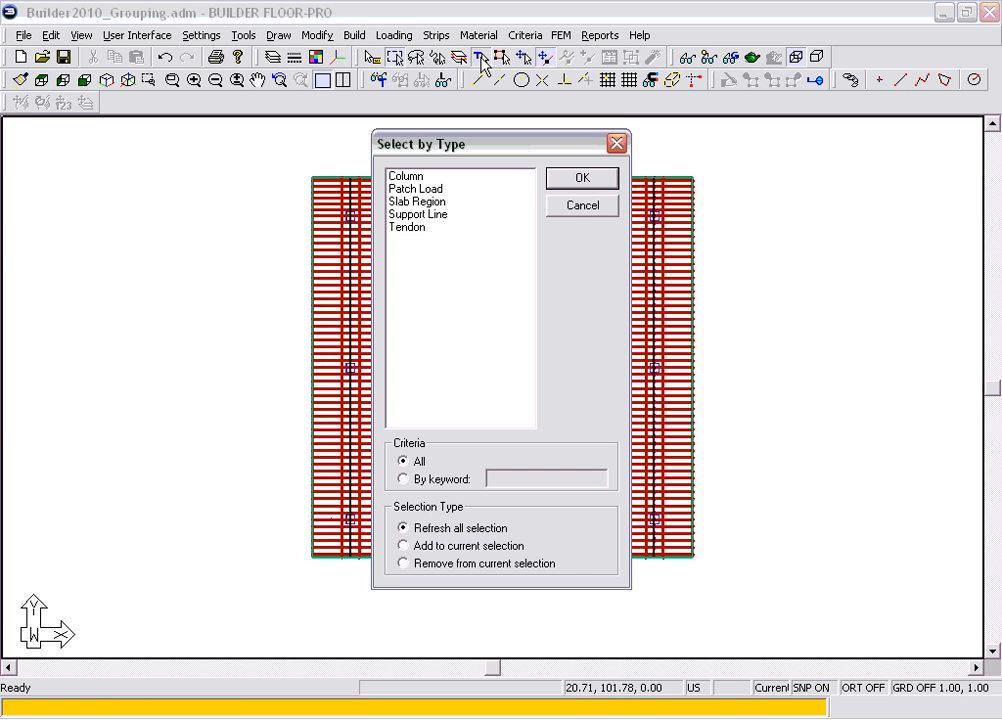
pyautogui.click(406, 201)
pyautogui.click(582, 178)
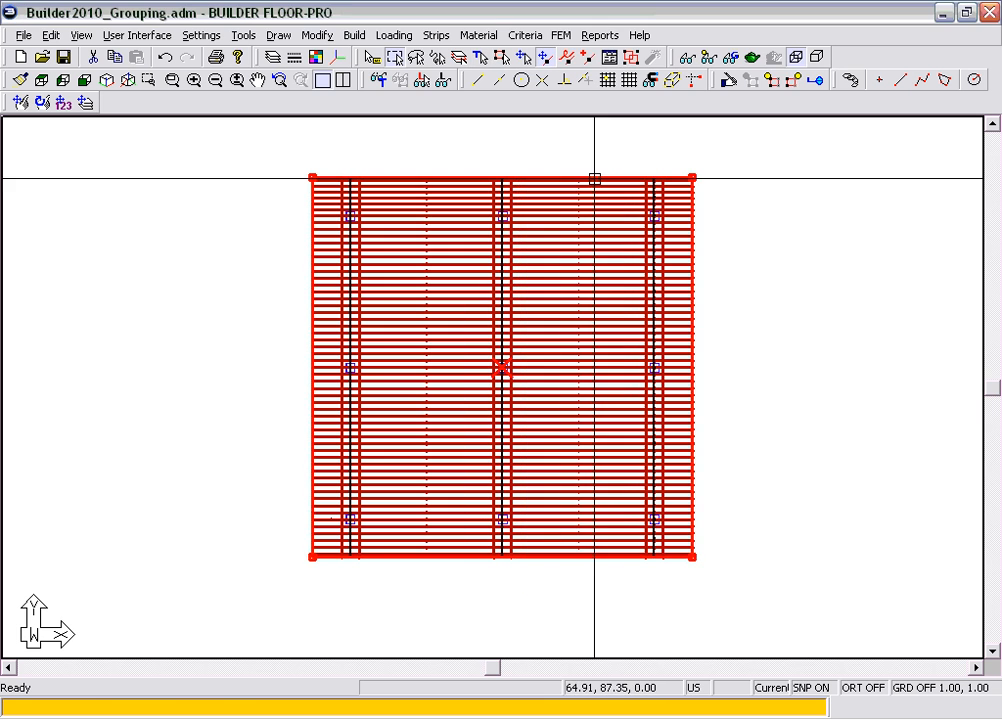
pyautogui.click(729, 81)
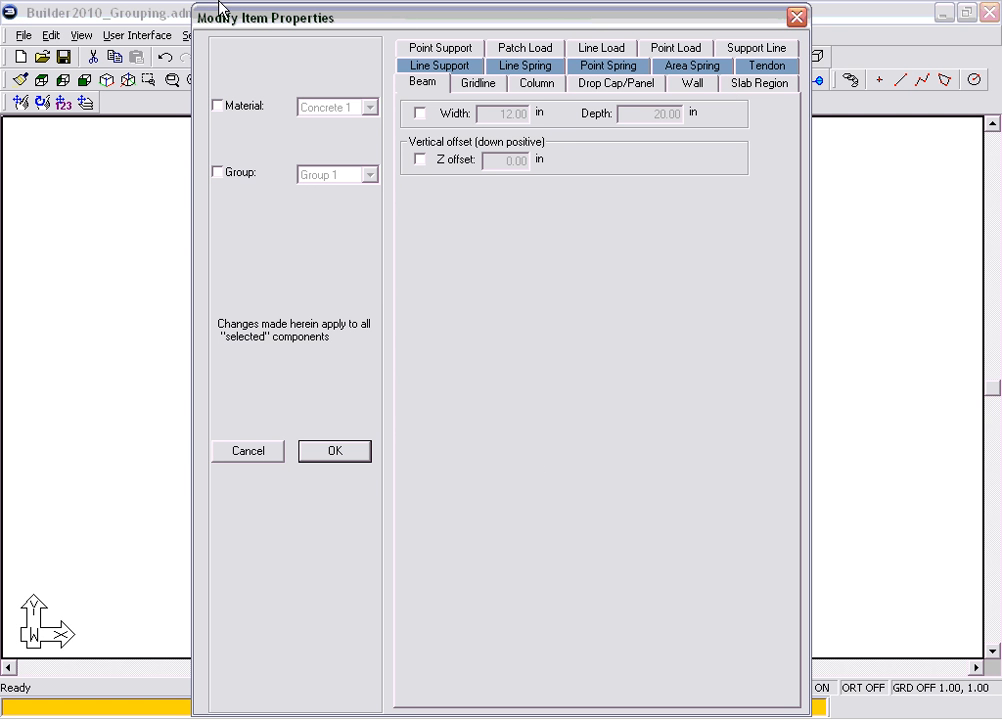
pyautogui.click(257, 450)
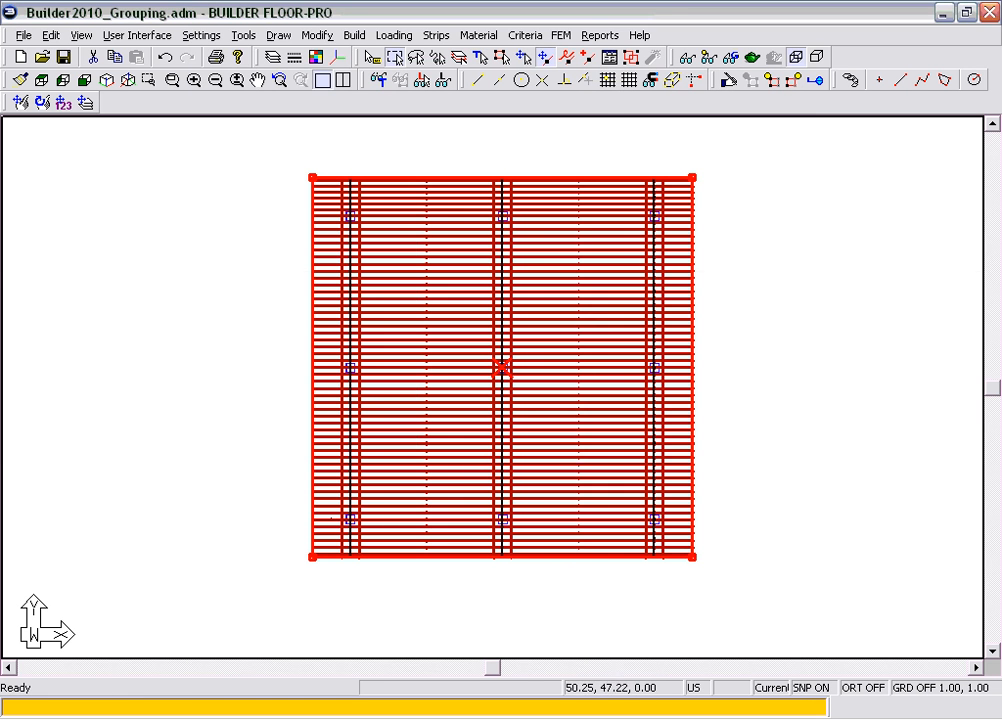
pyautogui.click(478, 57)
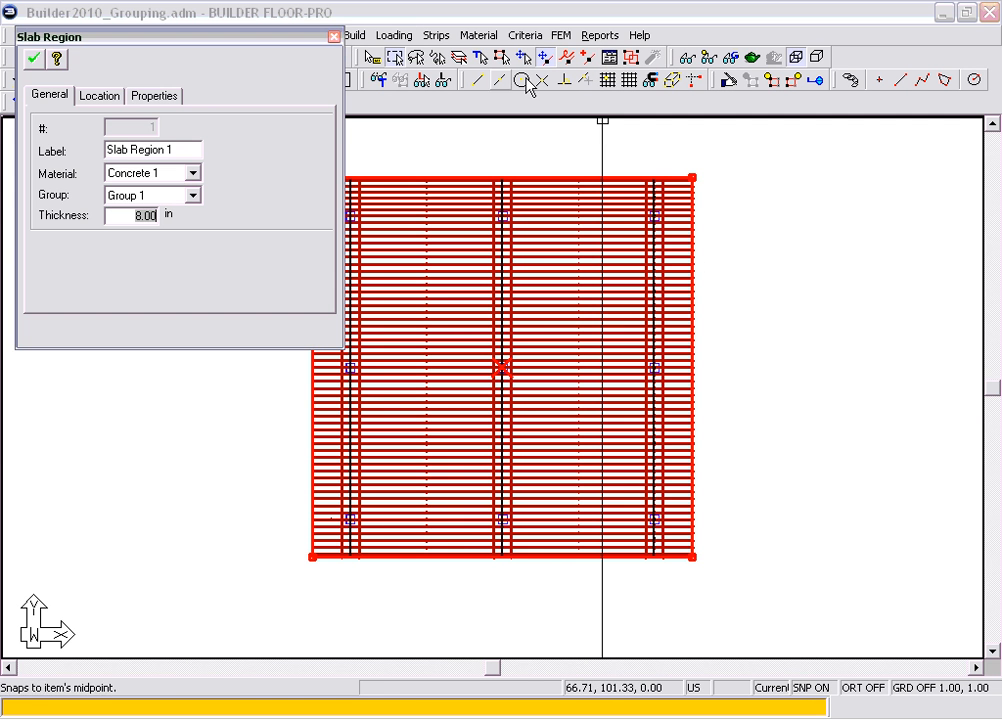
pyautogui.click(193, 196)
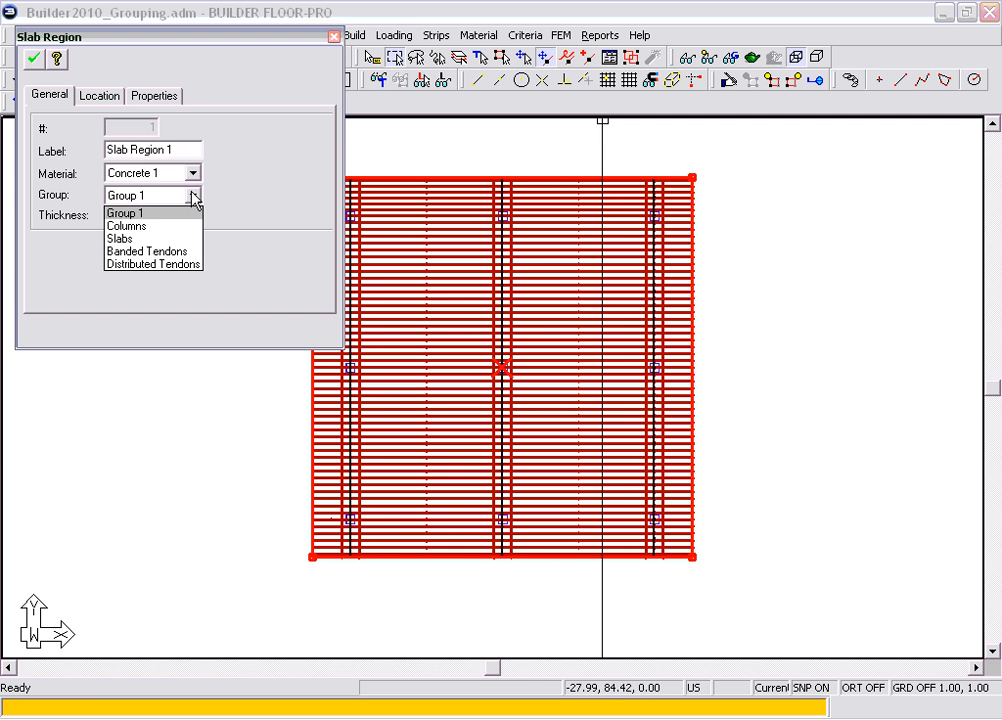
pyautogui.click(125, 239)
pyautogui.click(34, 58)
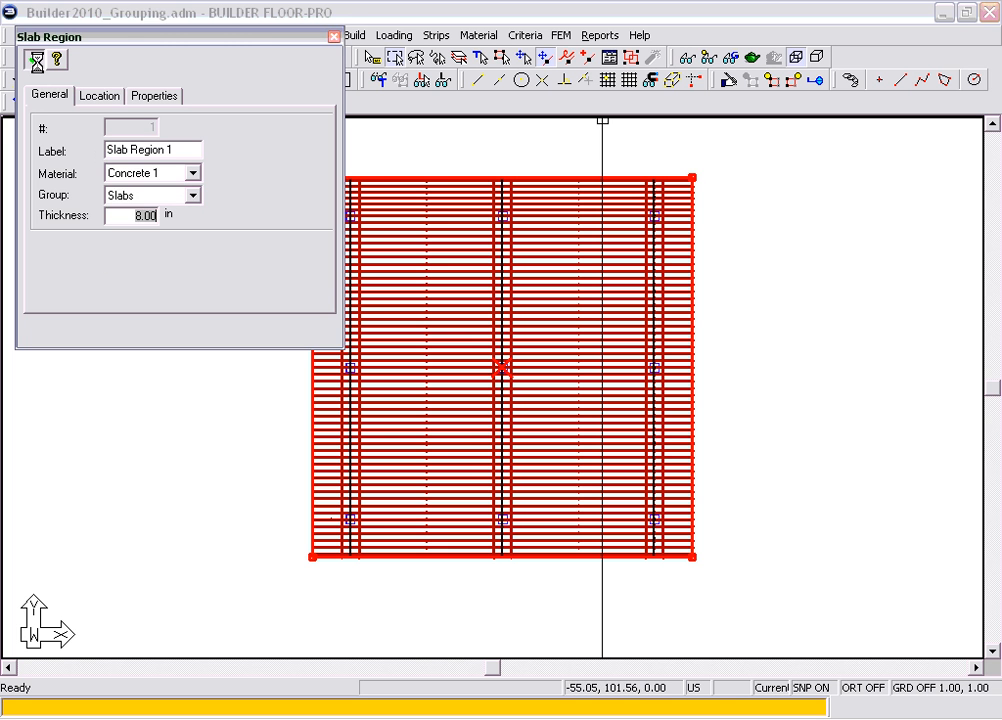
pyautogui.click(334, 36)
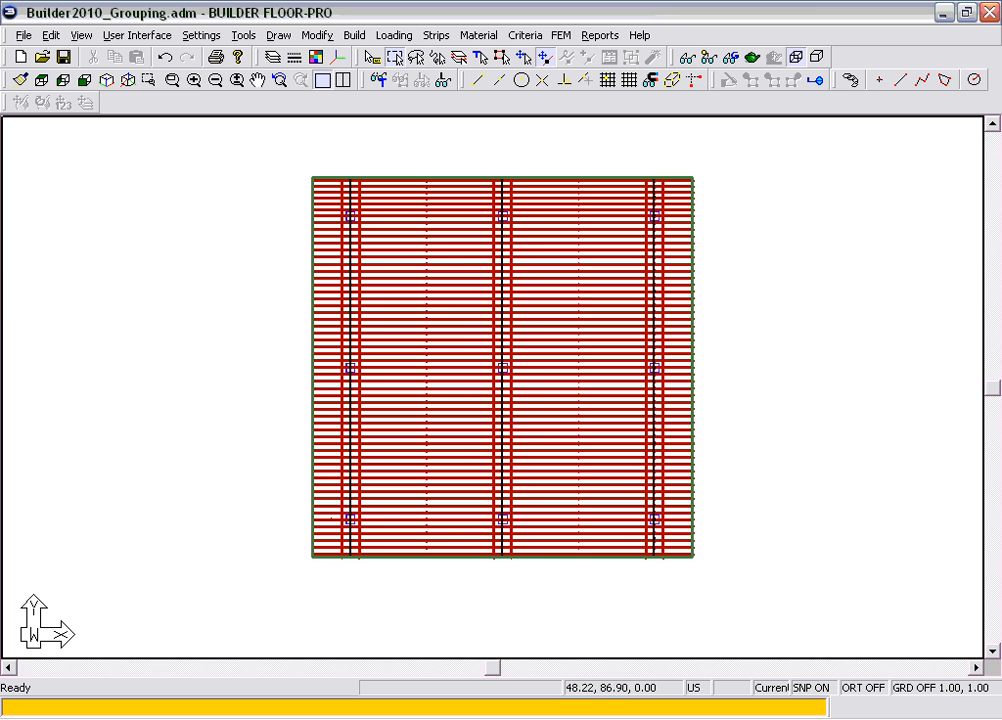
# Step: Select the two vertical banded tendons on either side of the middle column line
pyautogui.scroll(4, 492, 271)
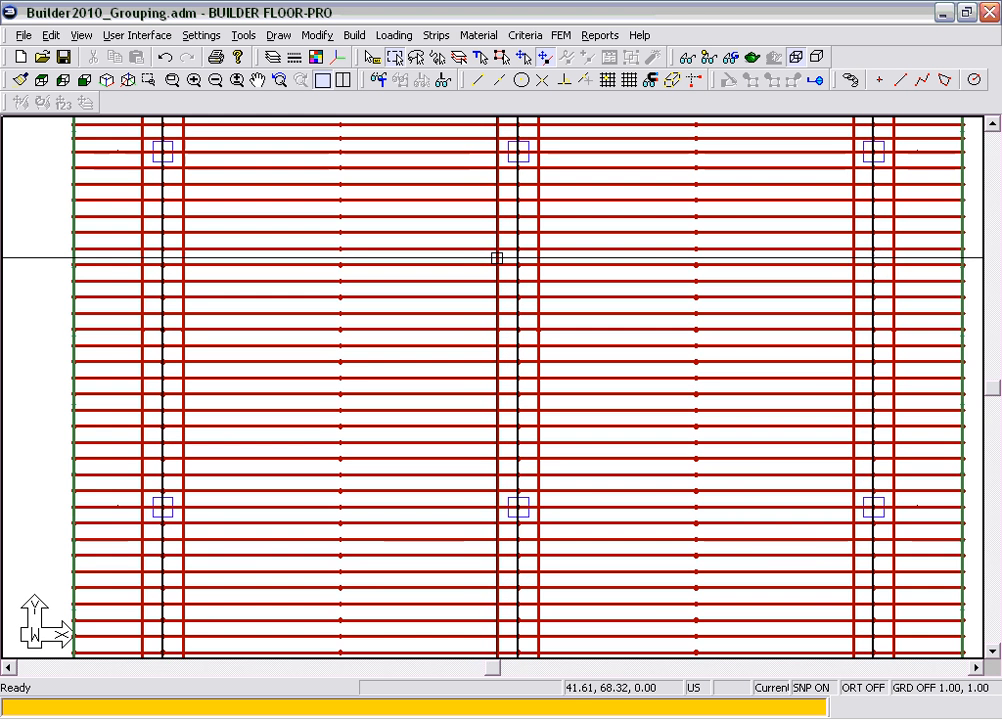
pyautogui.scroll(3, 497, 258)
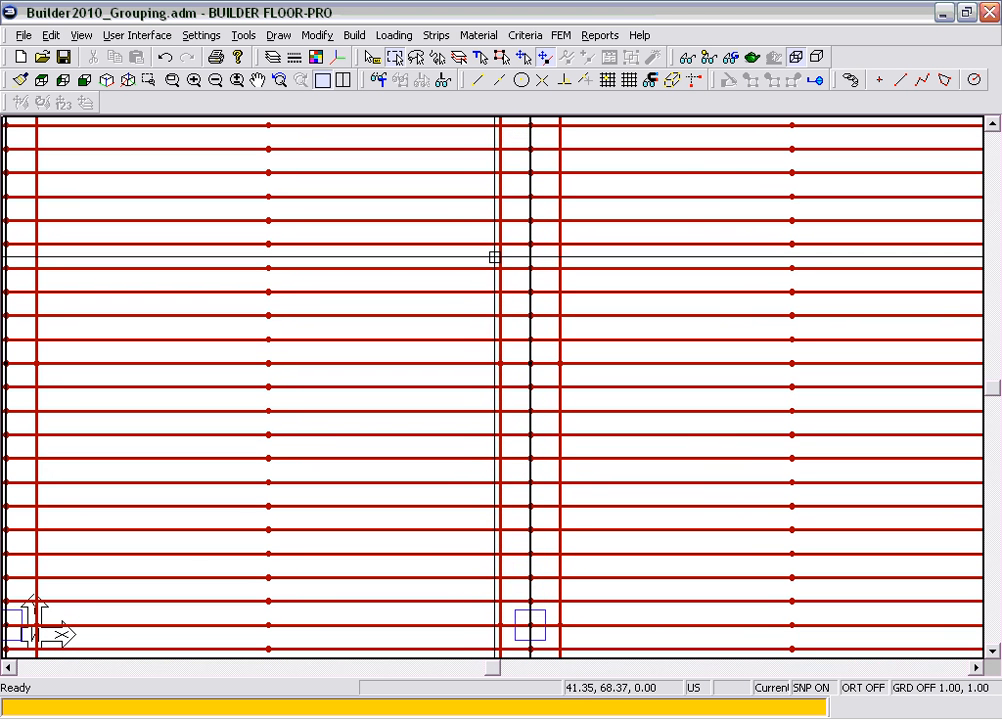
pyautogui.click(499, 257)
pyautogui.scroll(-2, 486, 285)
pyautogui.scroll(3, 490, 284)
pyautogui.keyDown('ctrl'); pyautogui.click(560, 257); pyautogui.keyUp('ctrl')
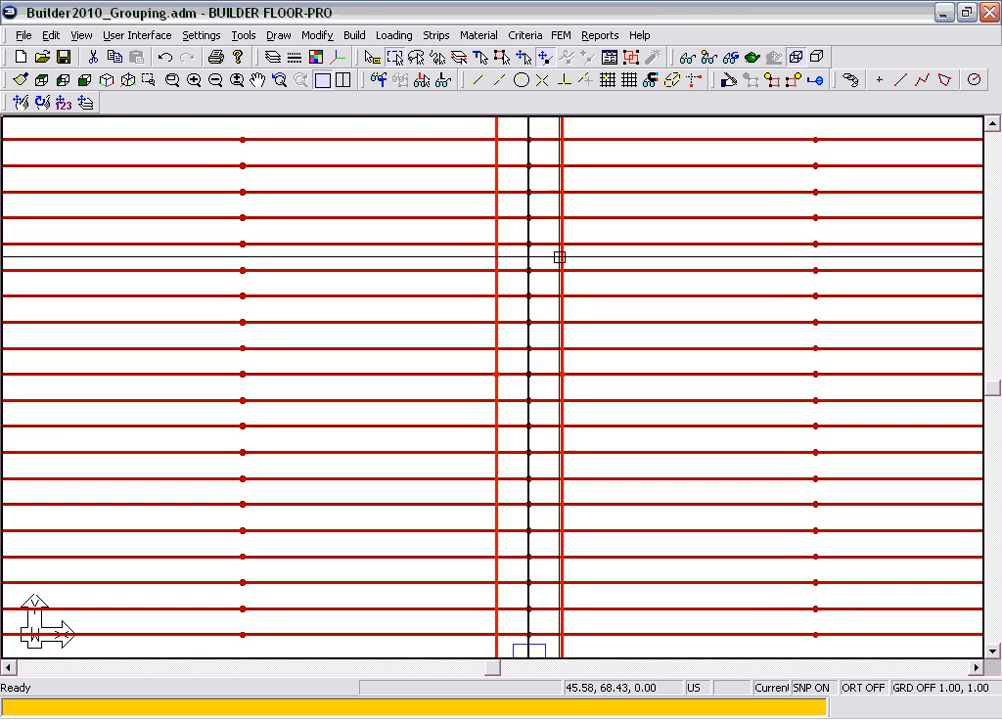
# Step: Add the two vertical banded tendons beside the model's left column line to the selection
pyautogui.scroll(-4, 505, 320)
pyautogui.scroll(3, 250, 291)
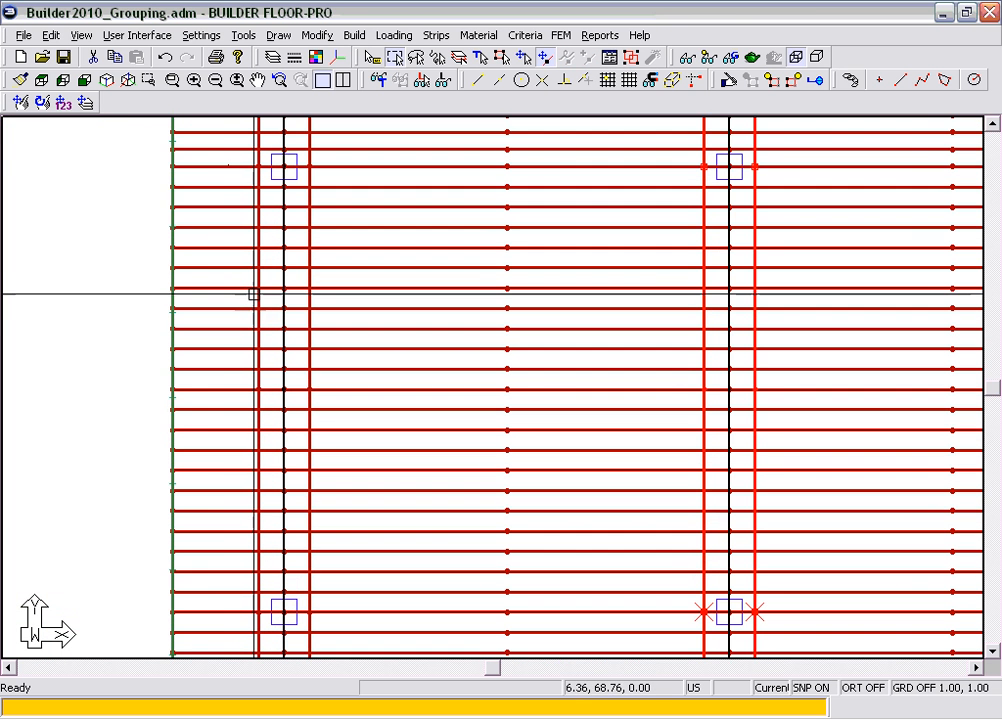
pyautogui.keyDown('ctrl'); pyautogui.click(256, 294); pyautogui.keyUp('ctrl')
pyautogui.keyDown('ctrl'); pyautogui.click(311, 297); pyautogui.keyUp('ctrl')
# Step: Add the two vertical banded tendons beside the model's right column line to the selection and display only the selected items
pyautogui.scroll(-2, 170, 338)
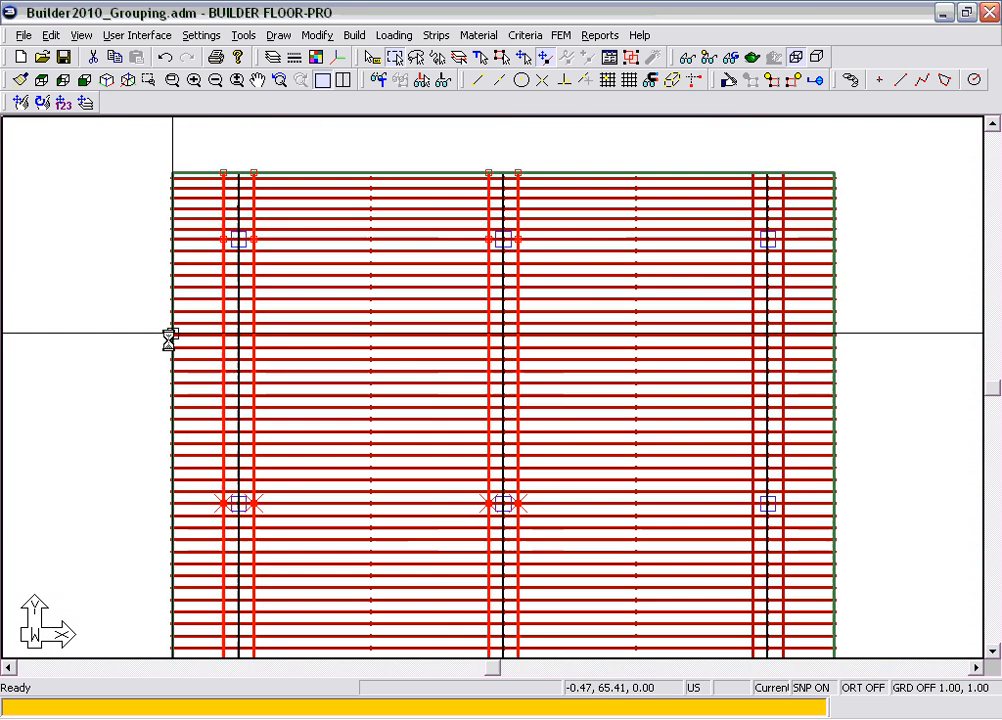
pyautogui.scroll(-2, 172, 333)
pyautogui.scroll(6, 635, 351)
pyautogui.keyDown('ctrl'); pyautogui.click(595, 330); pyautogui.keyUp('ctrl')
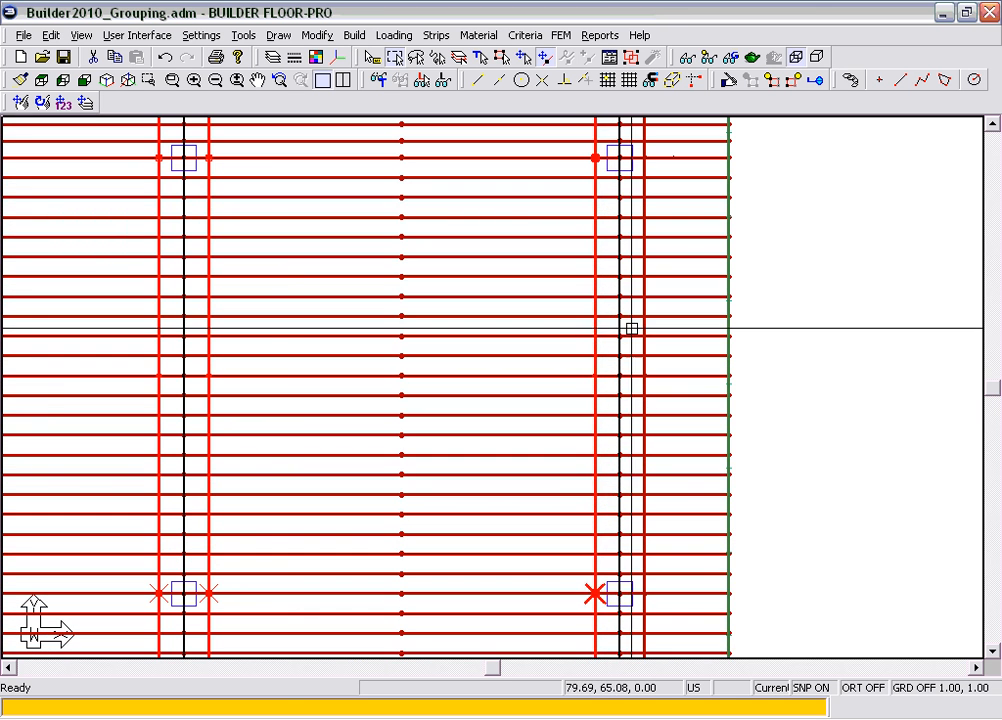
pyautogui.keyDown('ctrl'); pyautogui.click(644, 326); pyautogui.keyUp('ctrl')
pyautogui.scroll(-4, 640, 330)
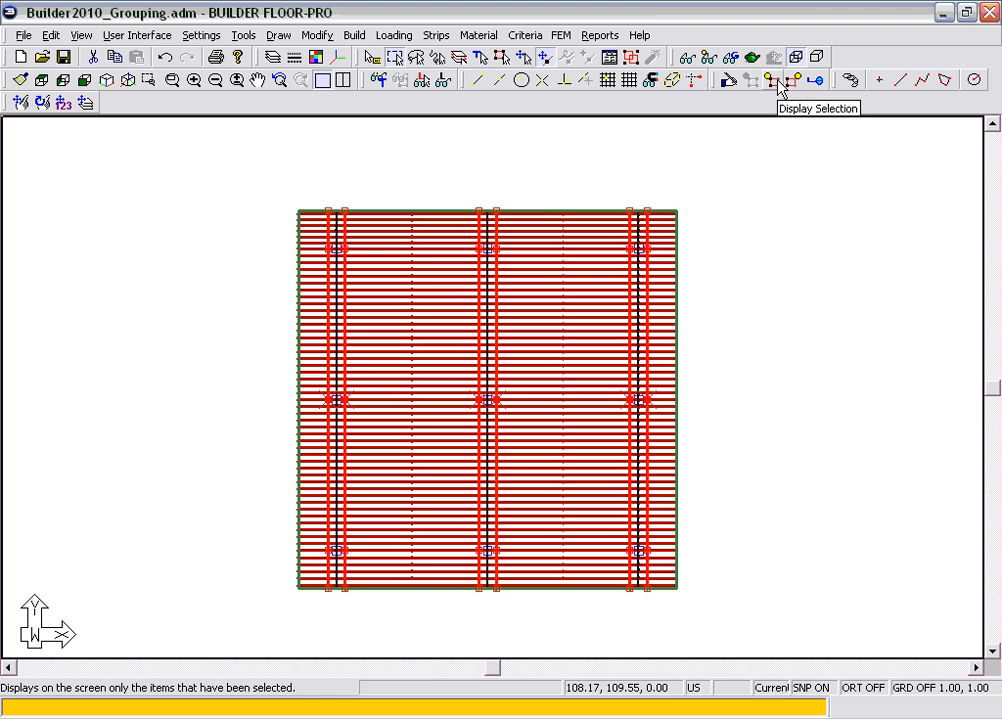
pyautogui.click(779, 86)
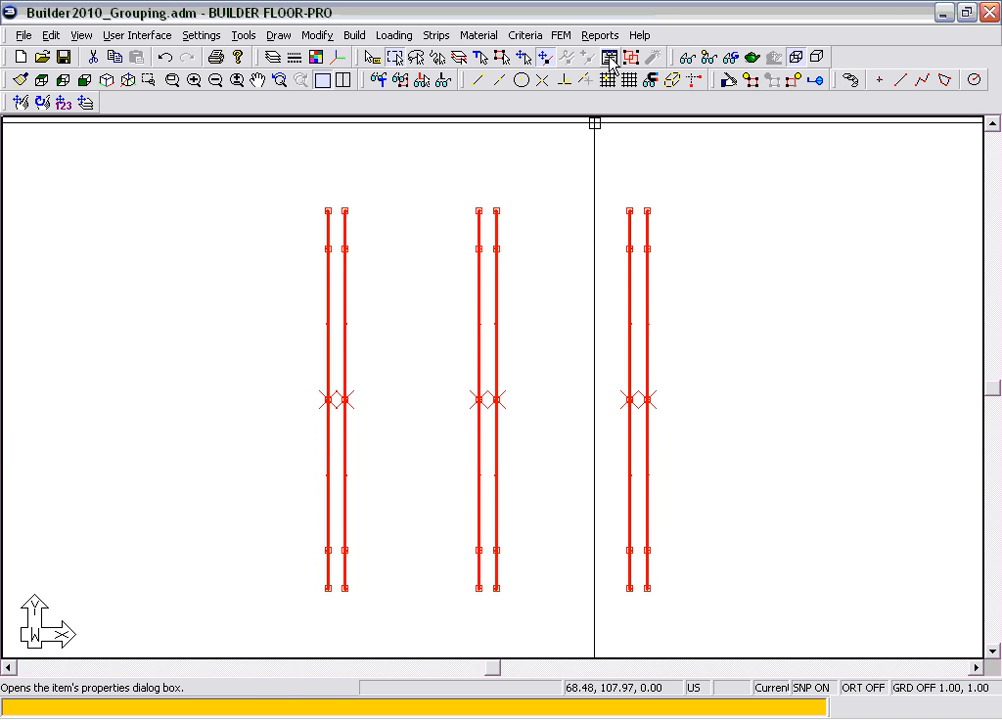
# Step: Assign the six selected vertical tendons to the Banded Tendons group through Modify Item Properties and clear the selection
pyautogui.click(727, 81)
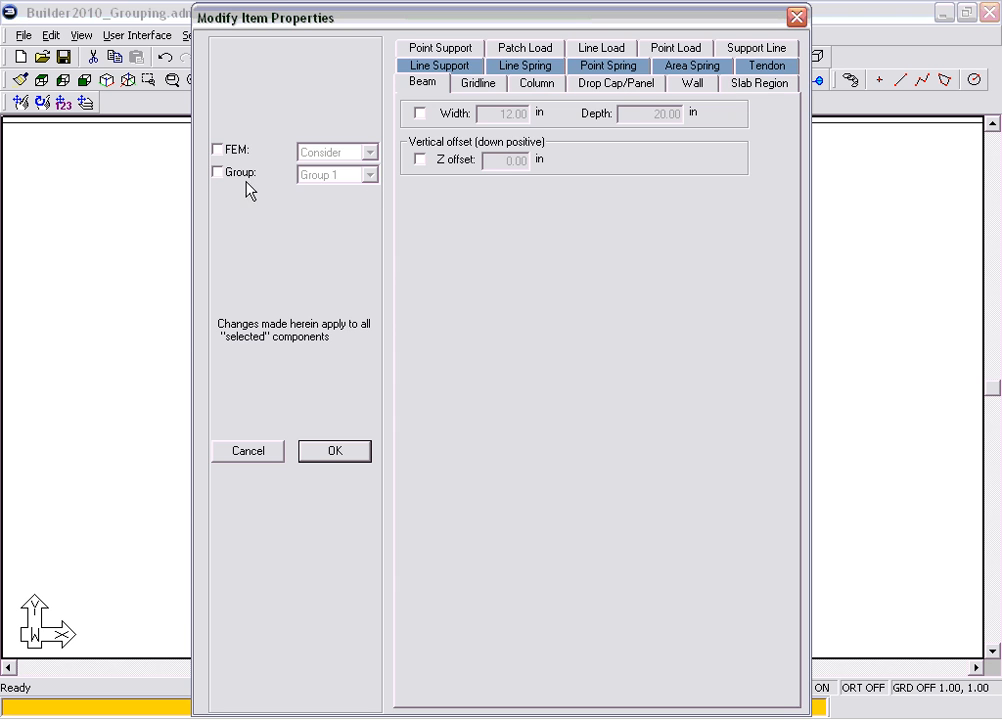
pyautogui.click(219, 173)
pyautogui.click(369, 175)
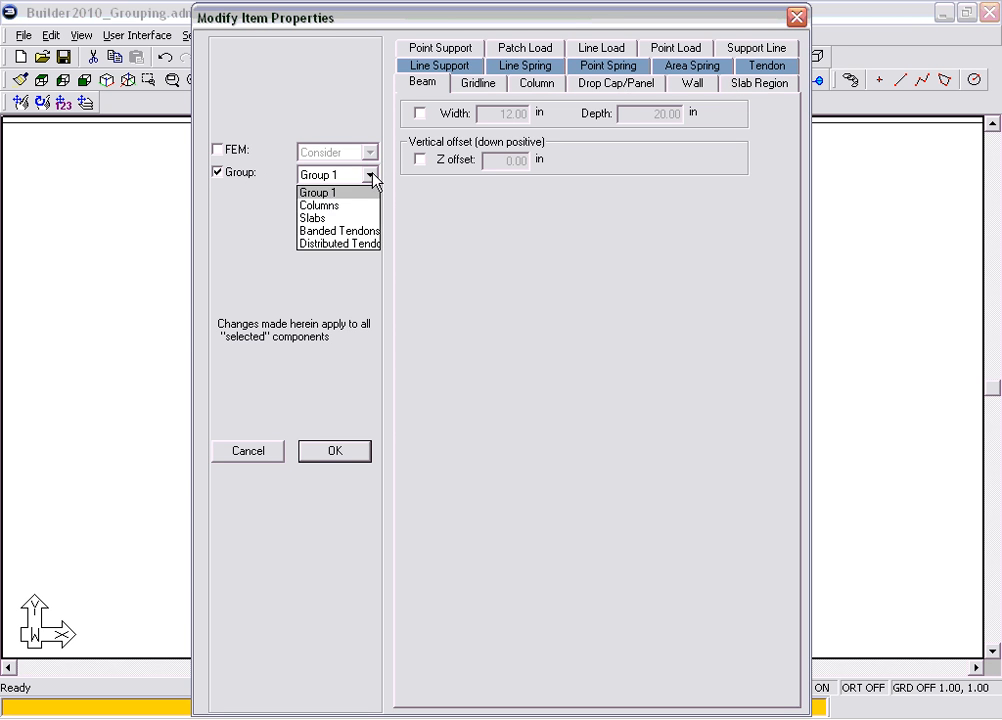
pyautogui.click(322, 231)
pyautogui.click(334, 450)
pyautogui.press('Escape')
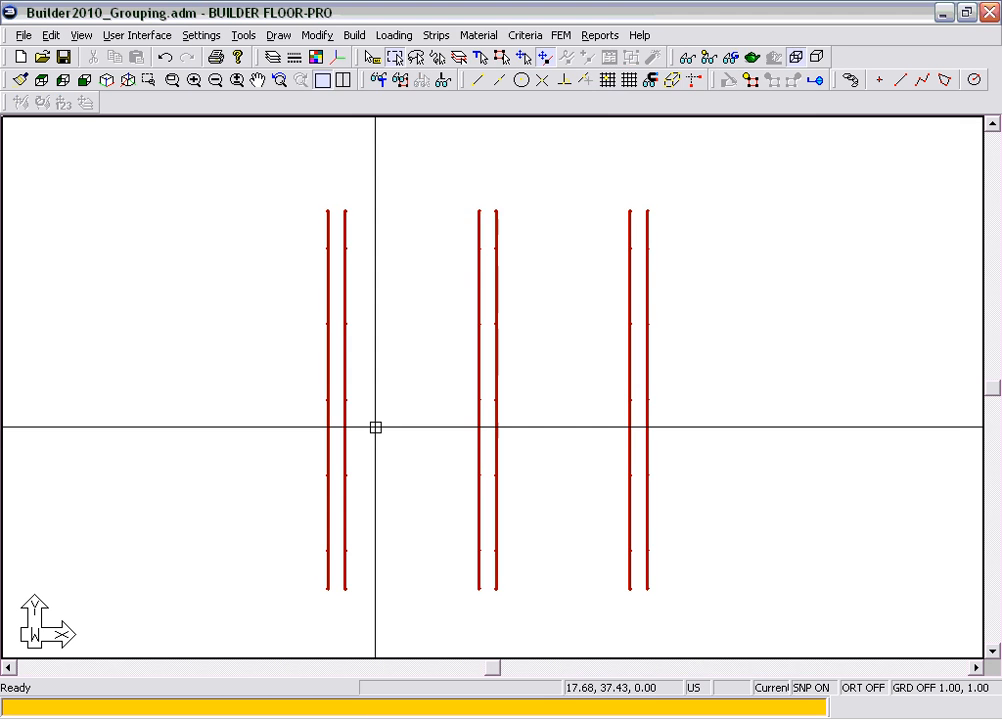
# Step: Redisplay all model items and switch off the visibility of the Banded Tendons group
pyautogui.click(755, 80)
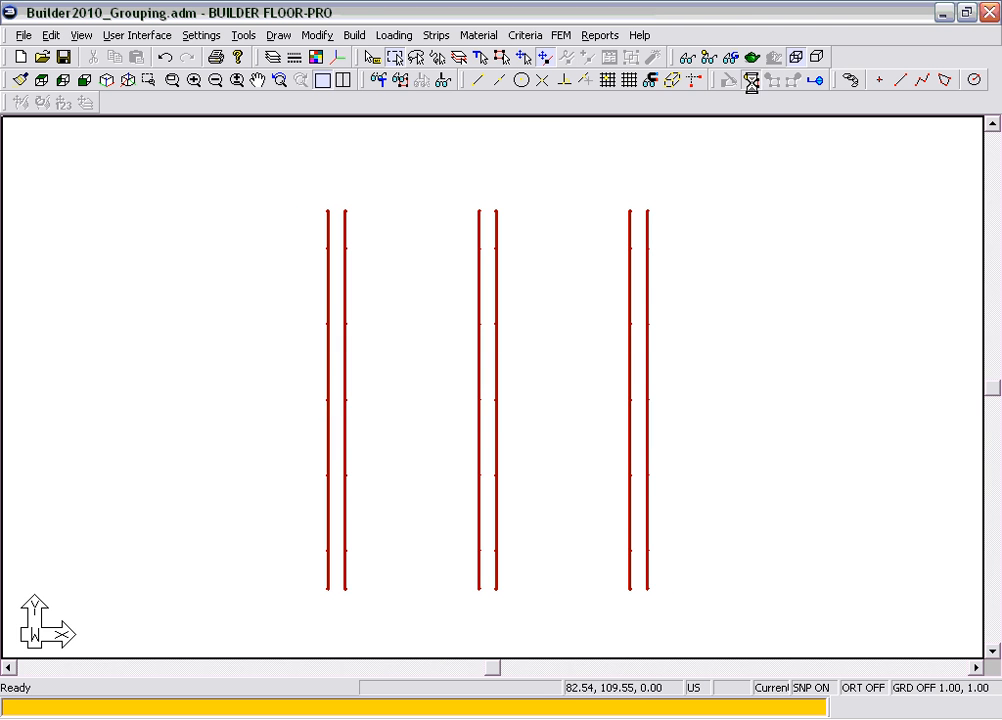
pyautogui.scroll(4, 606, 268)
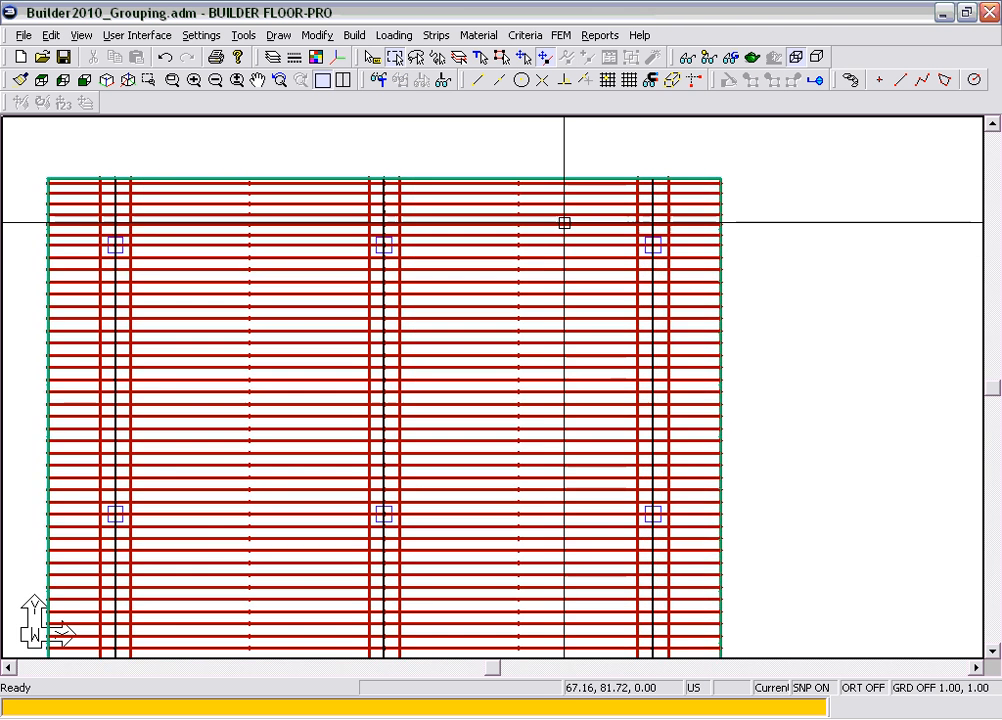
pyautogui.scroll(-3, 560, 220)
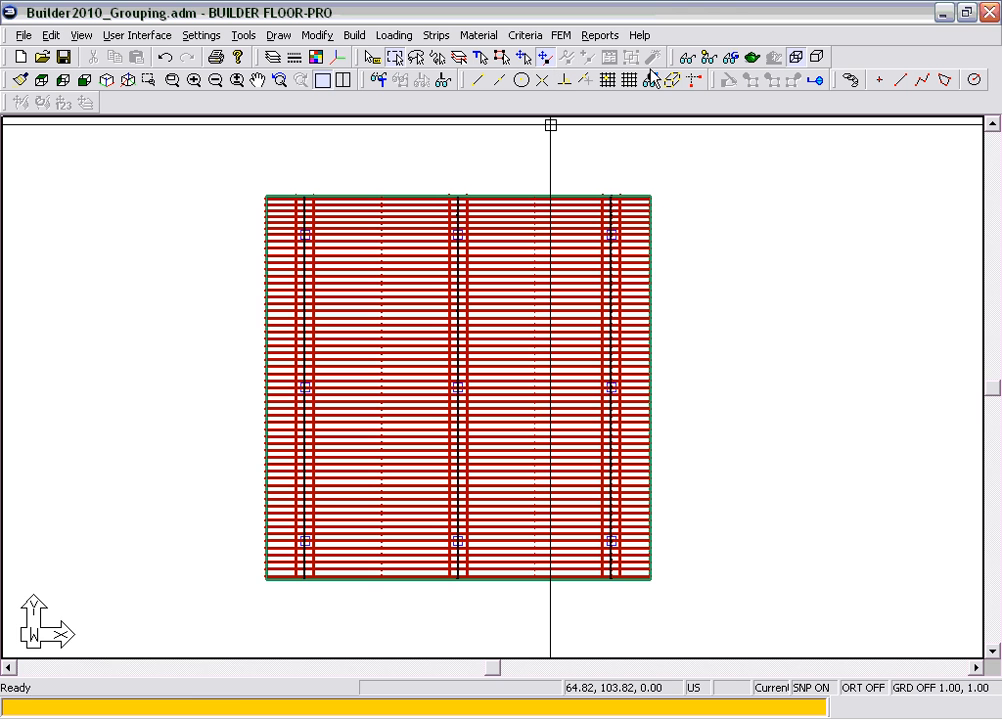
pyautogui.click(730, 60)
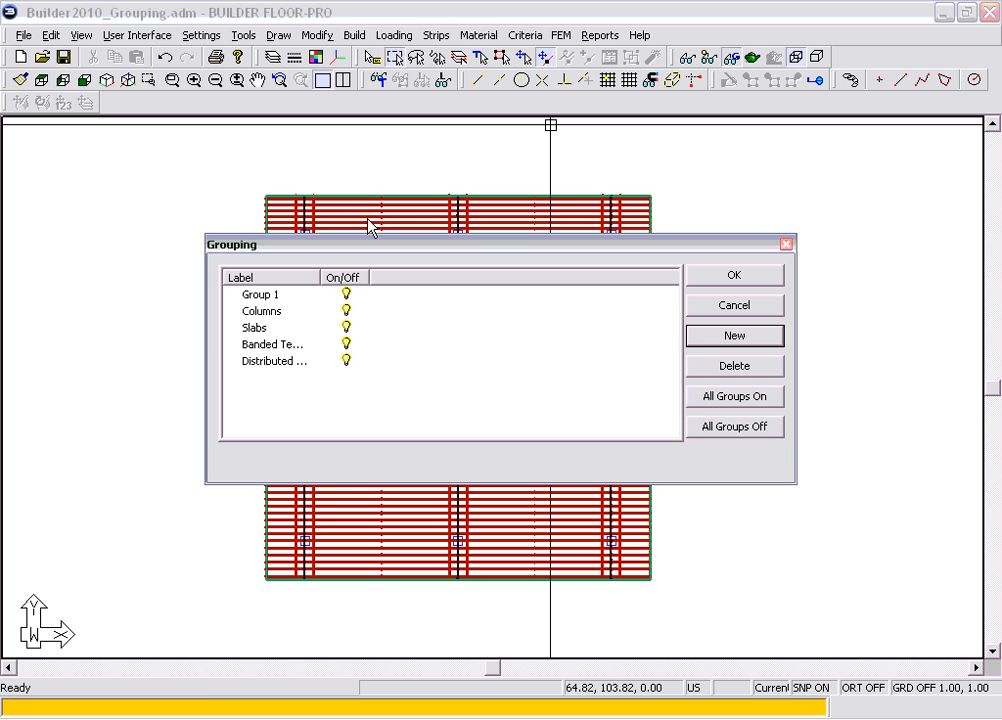
pyautogui.click(346, 345)
pyautogui.click(729, 305)
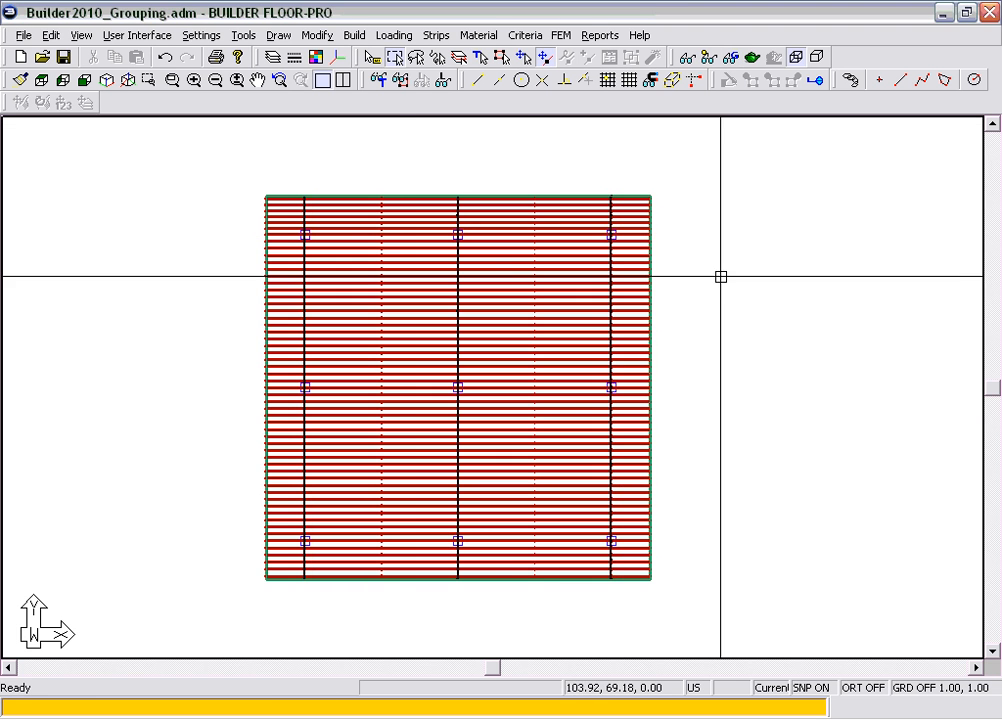
# Step: Select all visible tendons by type and assign them to the Distributed Tendons group through Modify Item Properties
pyautogui.click(481, 57)
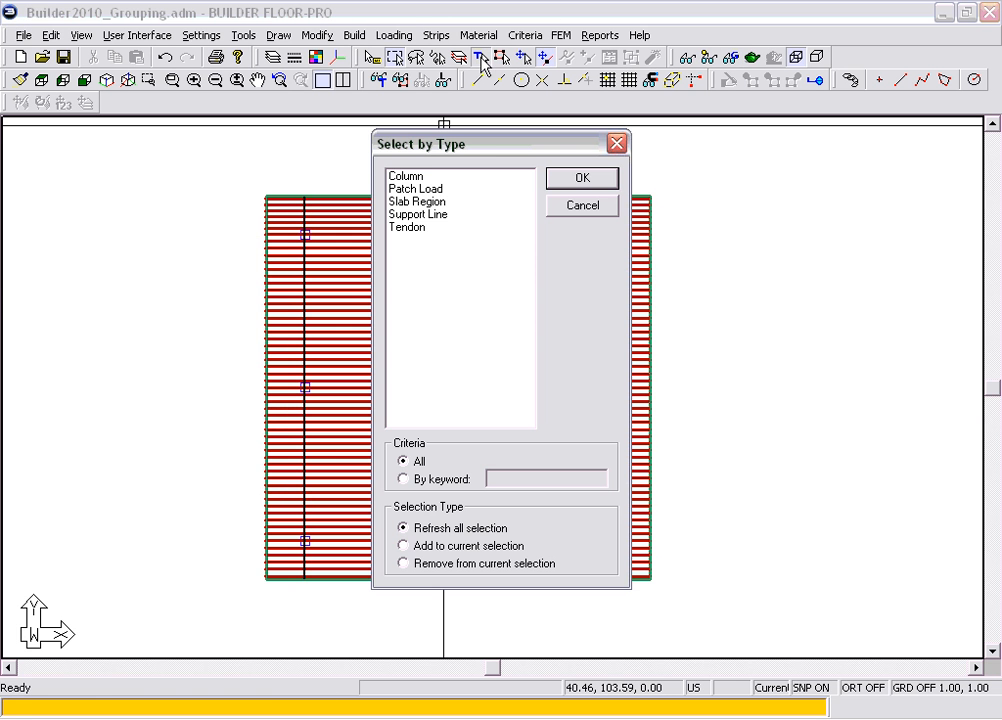
pyautogui.click(415, 228)
pyautogui.click(578, 179)
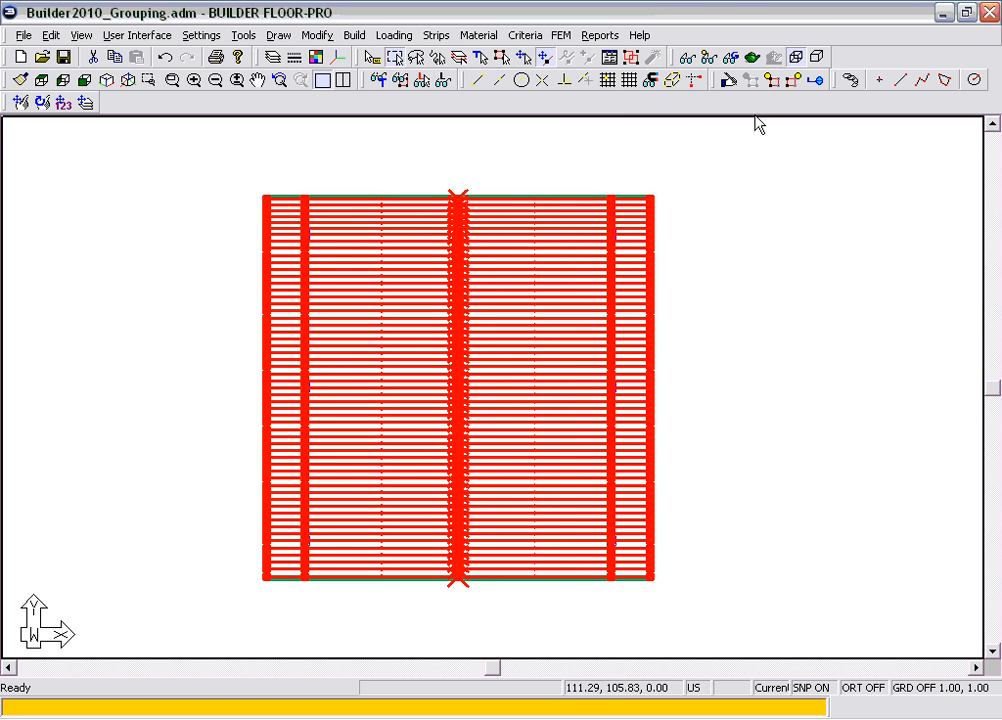
pyautogui.click(731, 82)
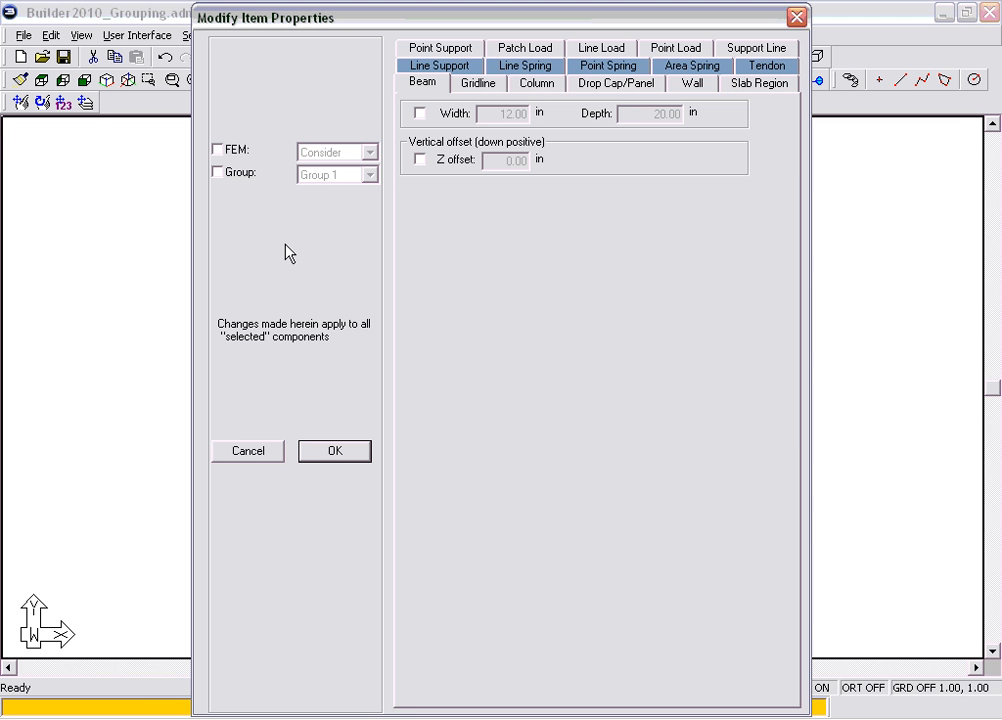
pyautogui.click(232, 177)
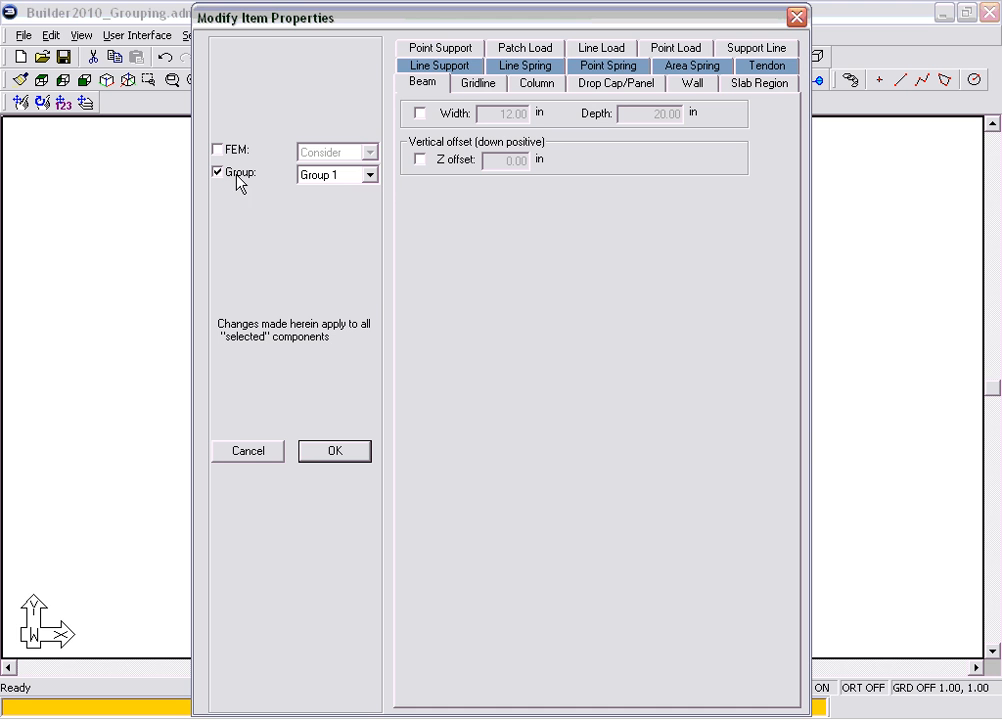
pyautogui.click(368, 175)
pyautogui.click(322, 243)
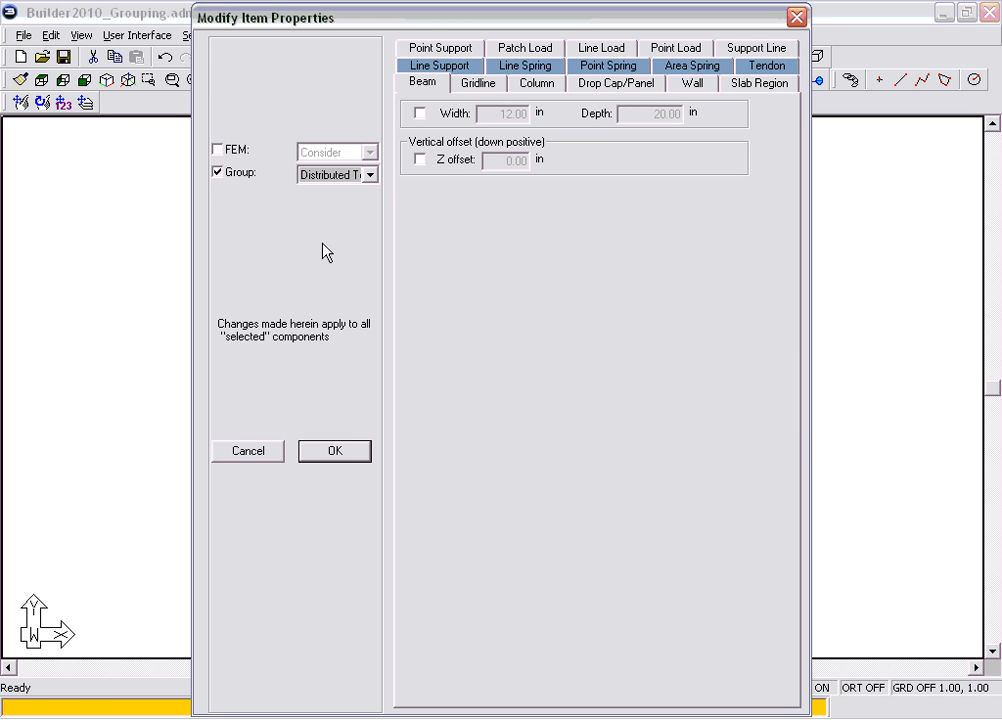
pyautogui.click(336, 451)
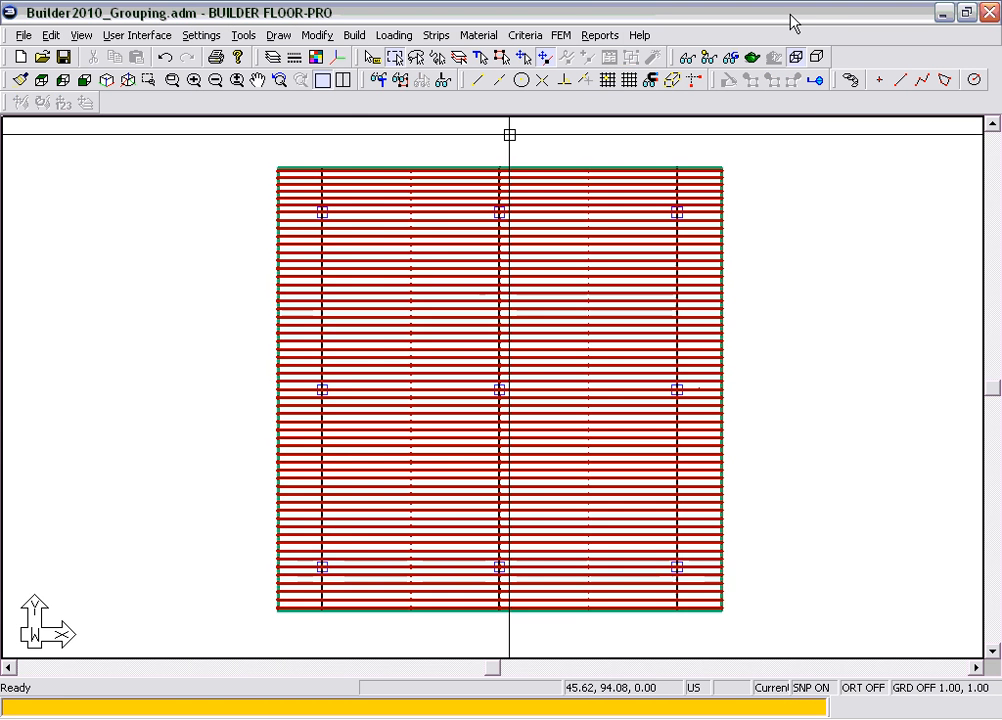
# Step: Switch the visibility of the Banded Tendons group back on
pyautogui.click(730, 58)
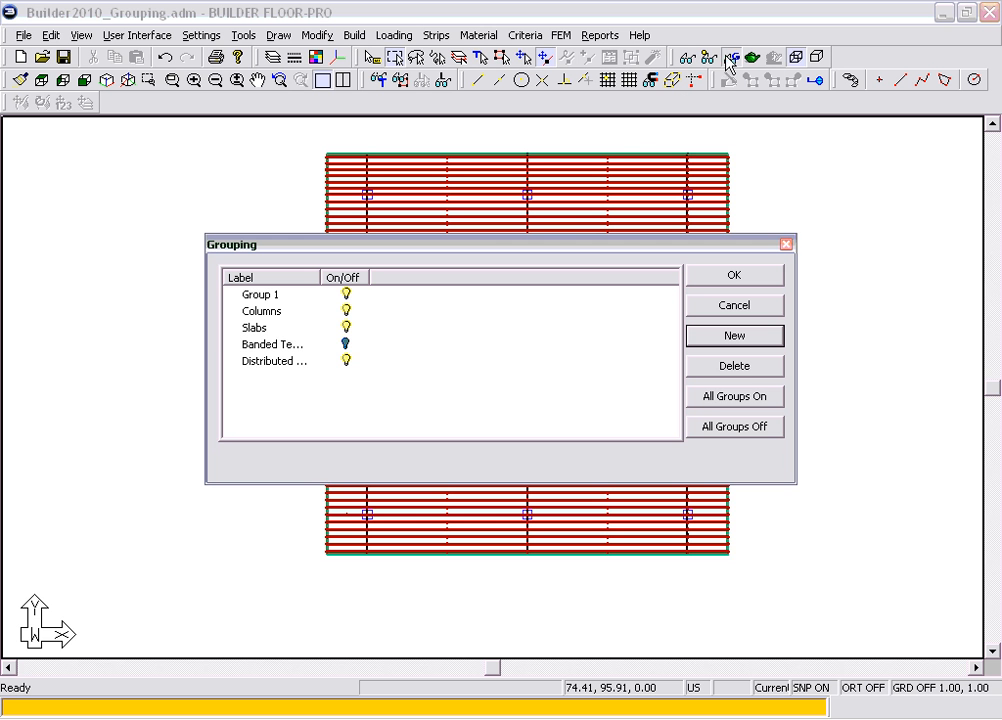
pyautogui.click(346, 344)
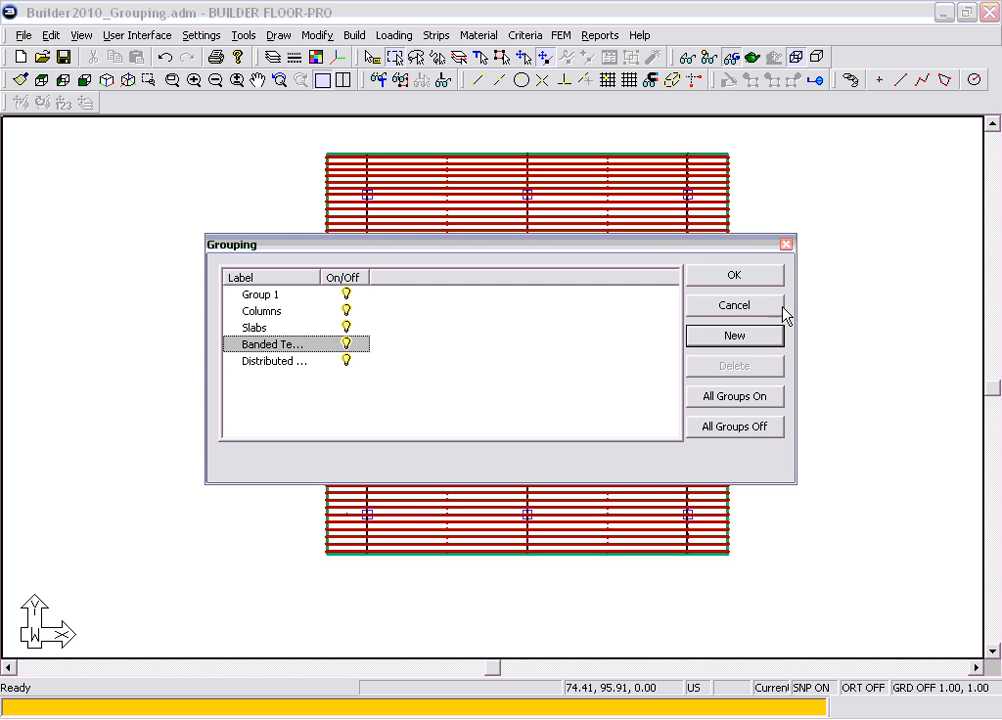
pyautogui.click(757, 280)
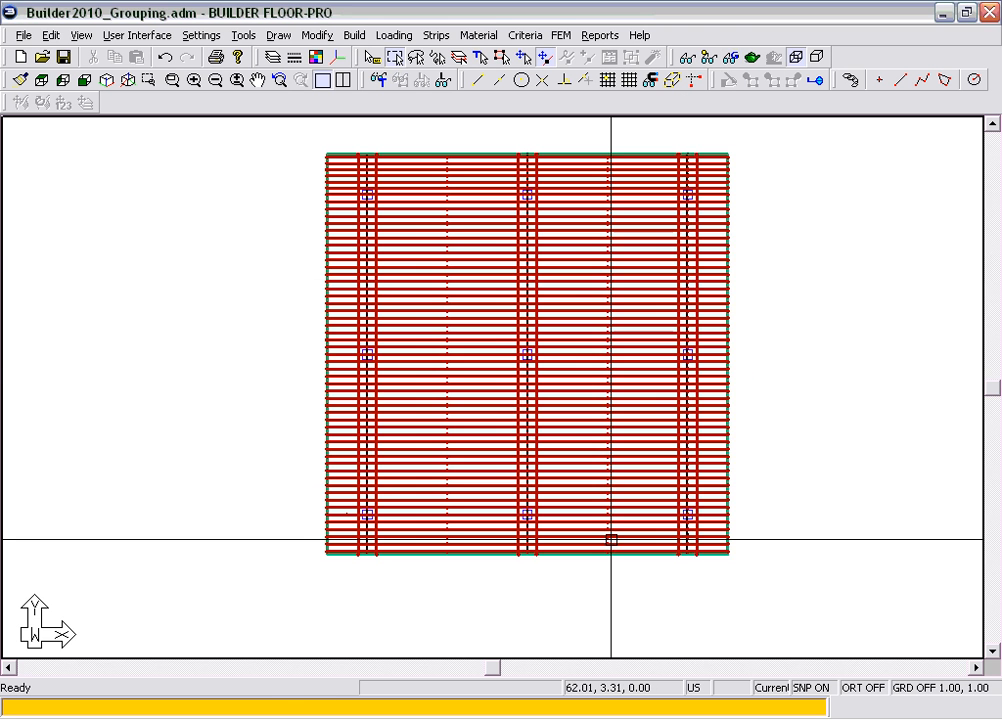
# Step: Check the group assigned to the slab region and to the lower middle column in their properties
pyautogui.scroll(2, 650, 580)
pyautogui.scroll(3, 657, 568)
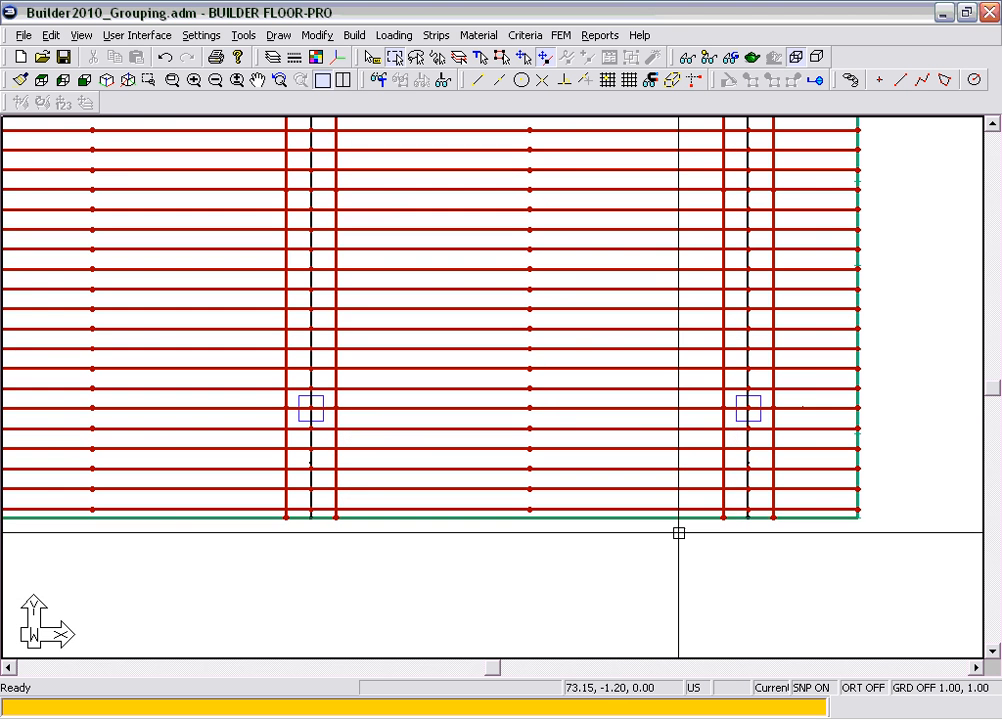
pyautogui.doubleClick(676, 517)
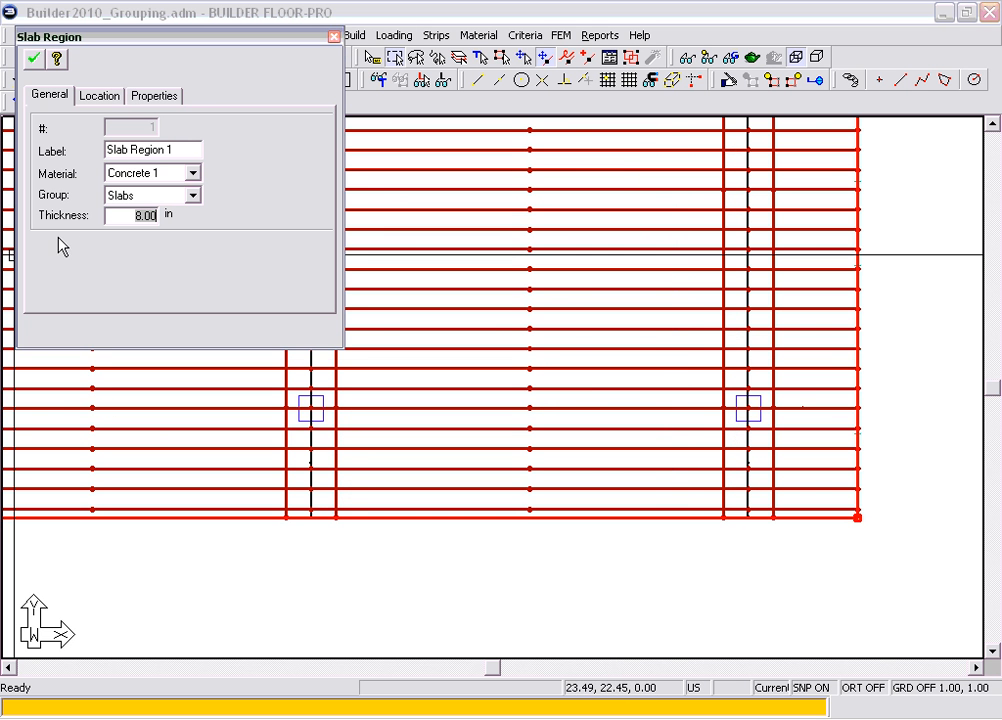
pyautogui.press('Escape')
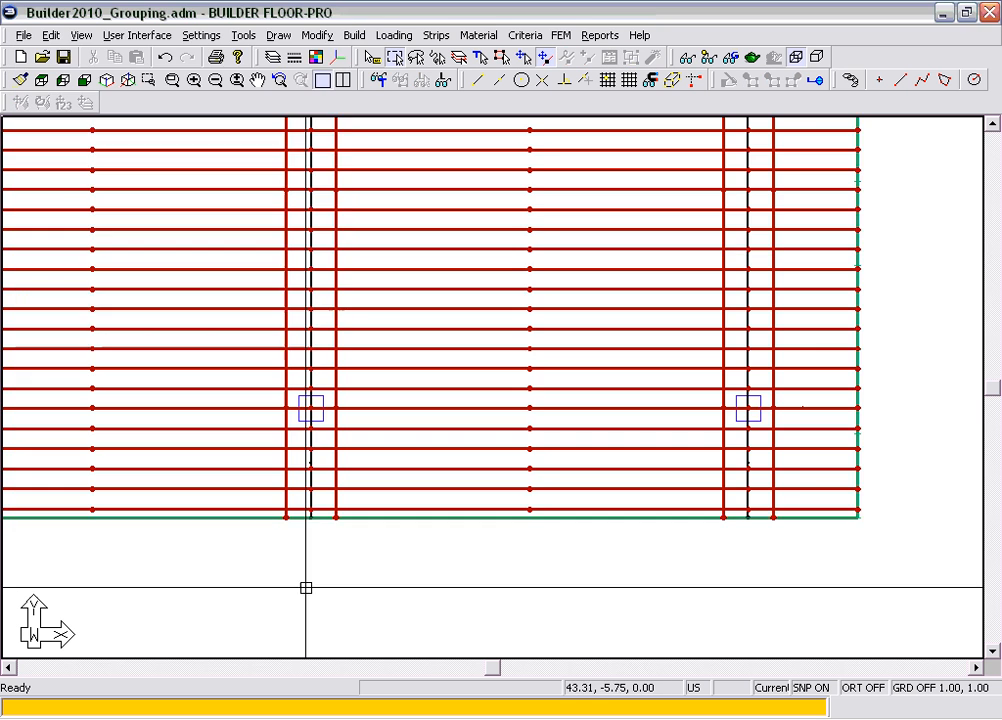
pyautogui.scroll(2, 275, 425)
pyautogui.scroll(2, 289, 408)
pyautogui.doubleClick(325, 395)
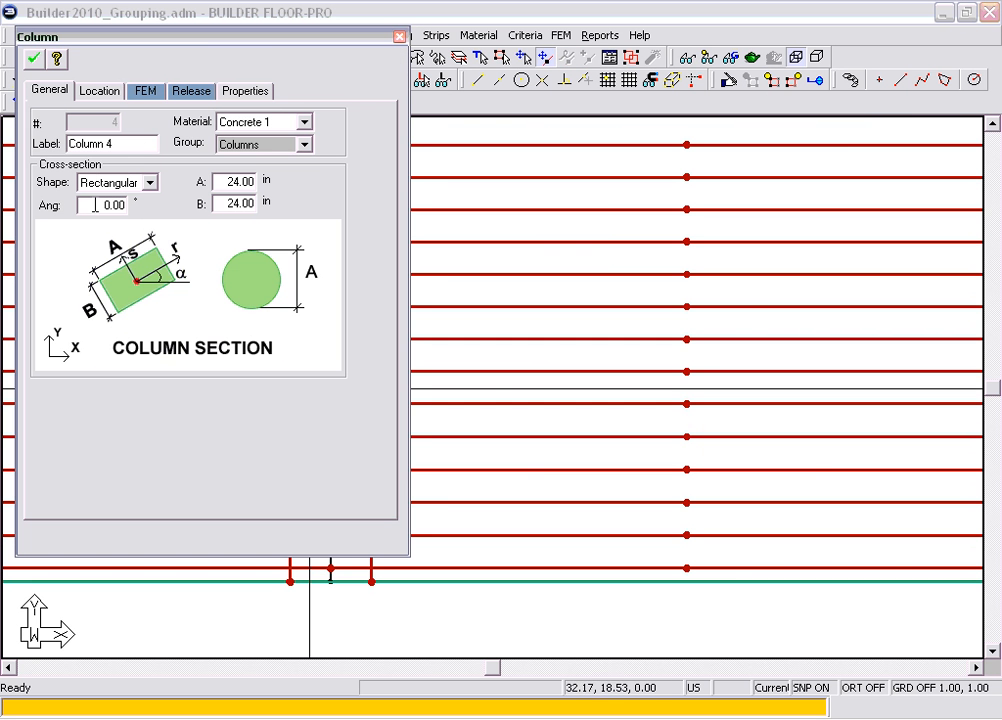
pyautogui.press('Escape')
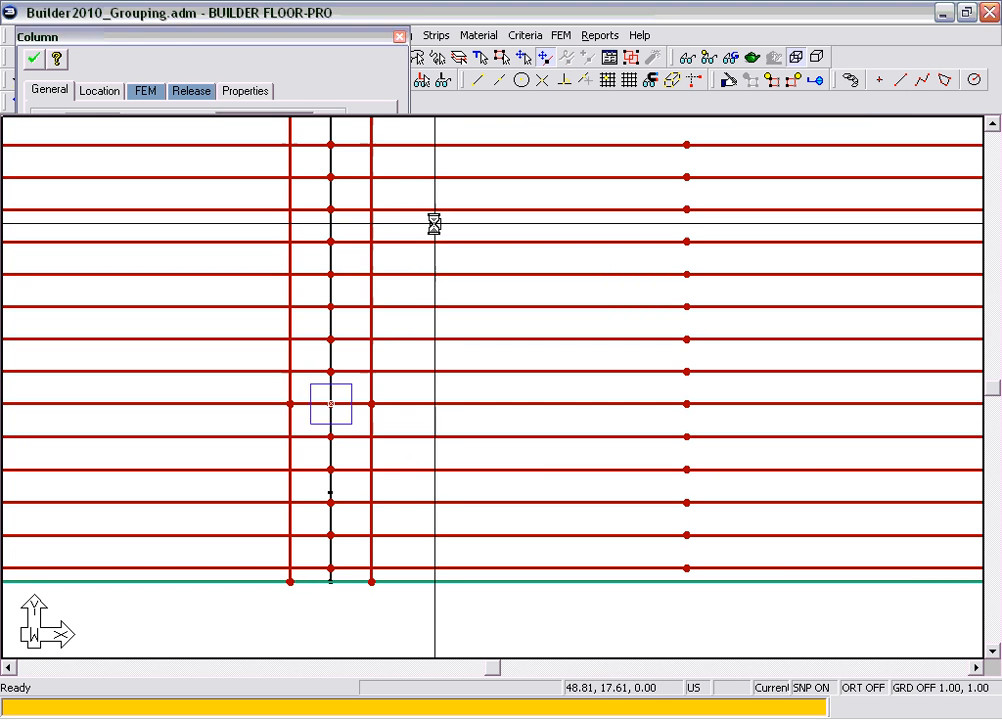
# Step: Check the group assigned to one horizontal tendon and one vertical tendon near the middle column line in their properties
pyautogui.doubleClick(444, 243)
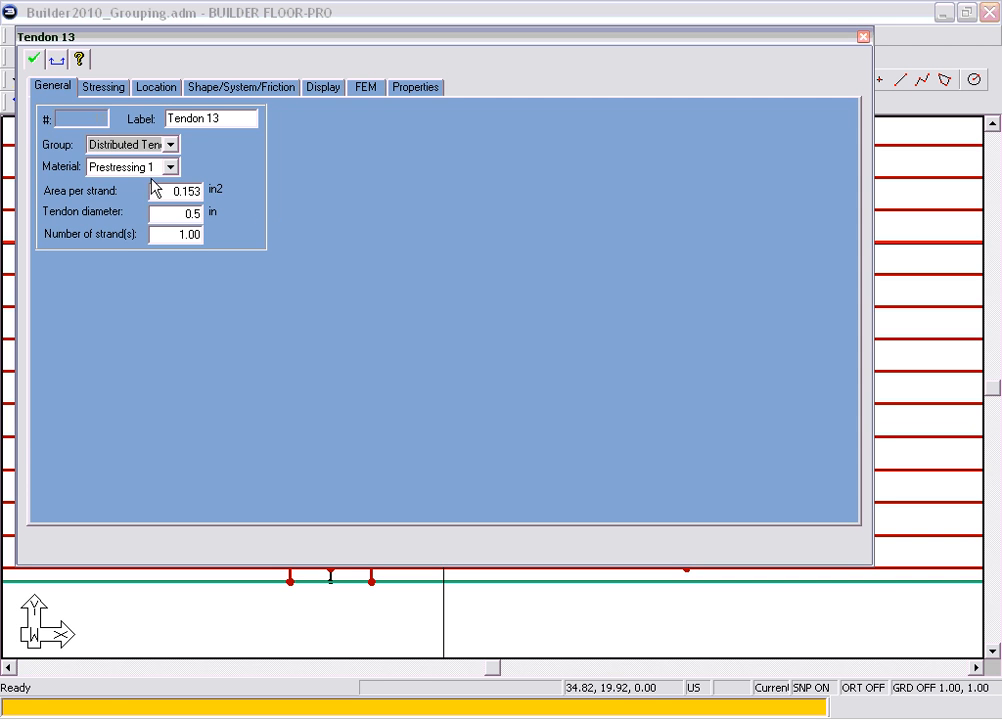
pyautogui.click(863, 37)
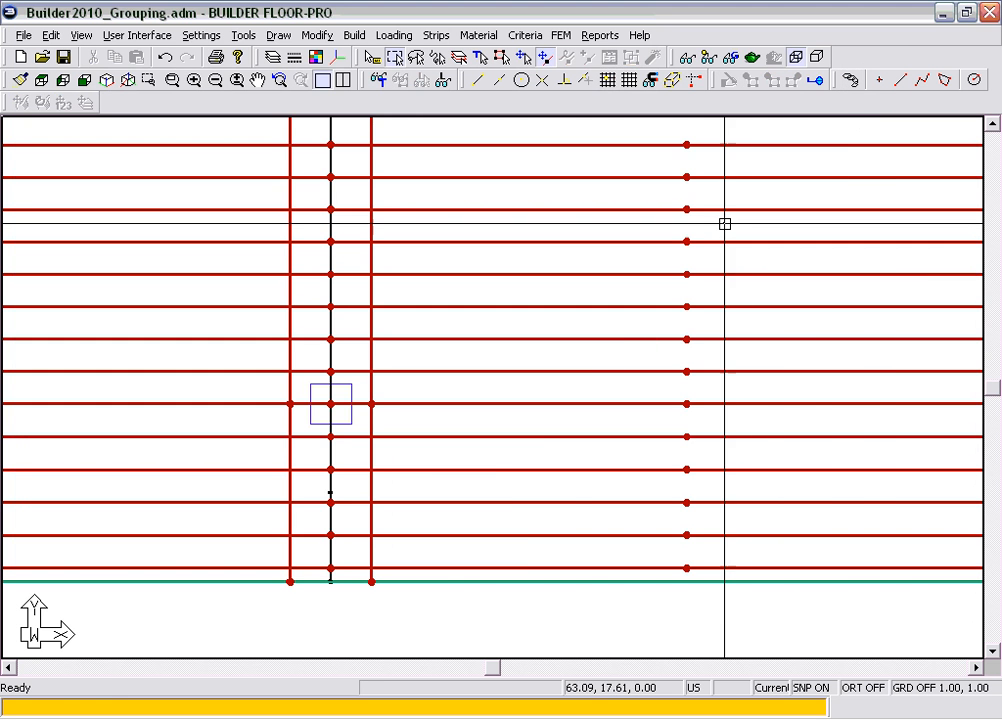
pyautogui.doubleClick(288, 223)
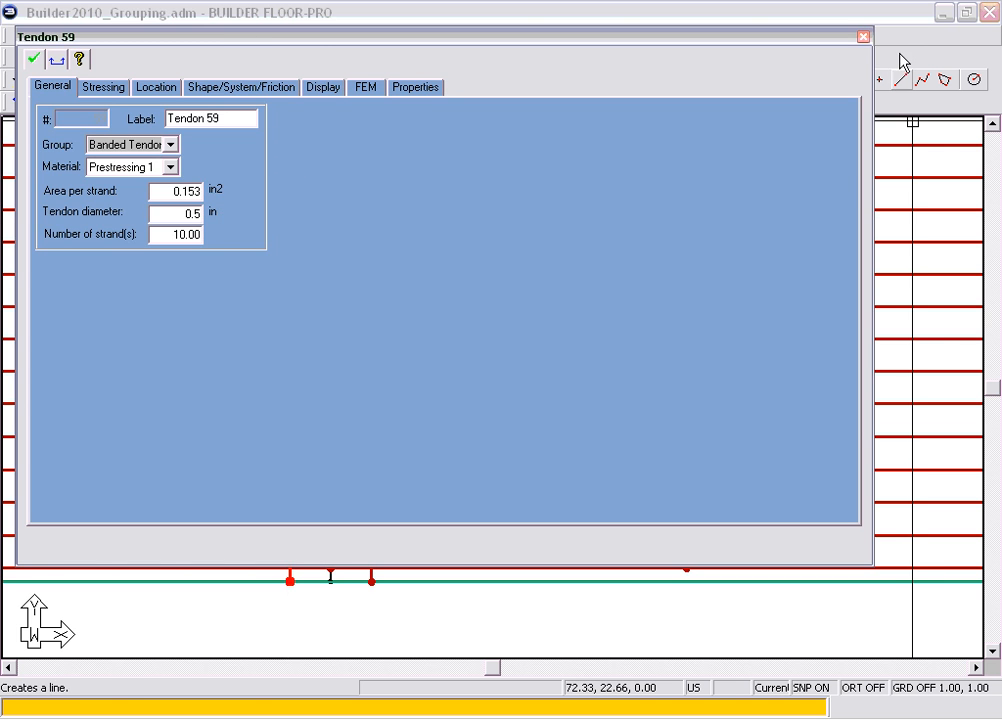
pyautogui.click(863, 37)
pyautogui.scroll(-3, 257, 620)
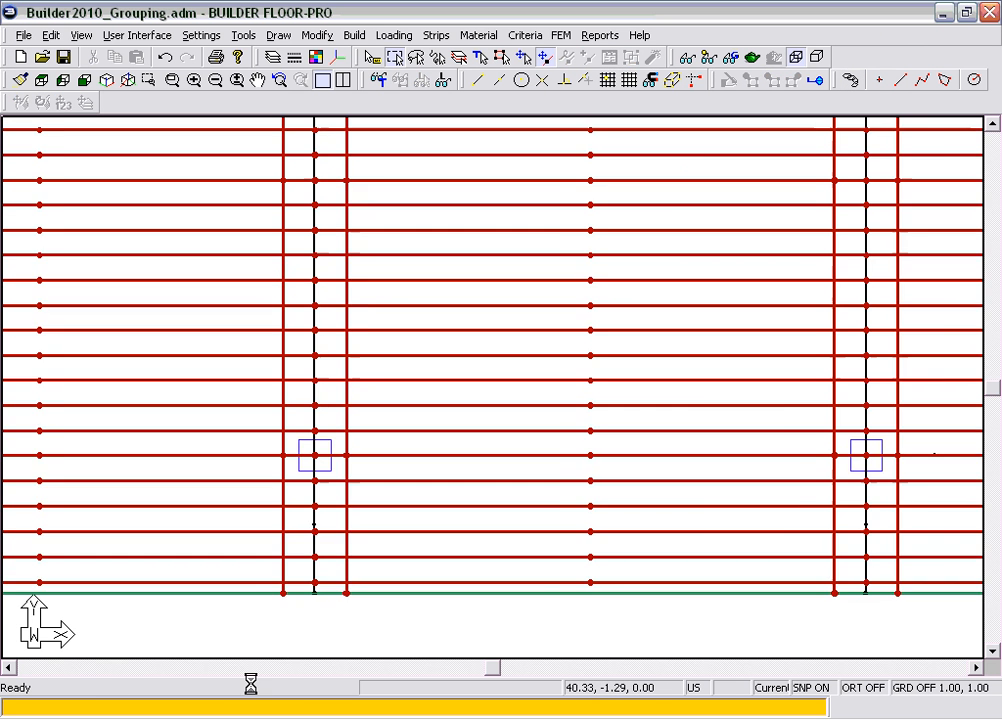
pyautogui.scroll(-4, 599, 555)
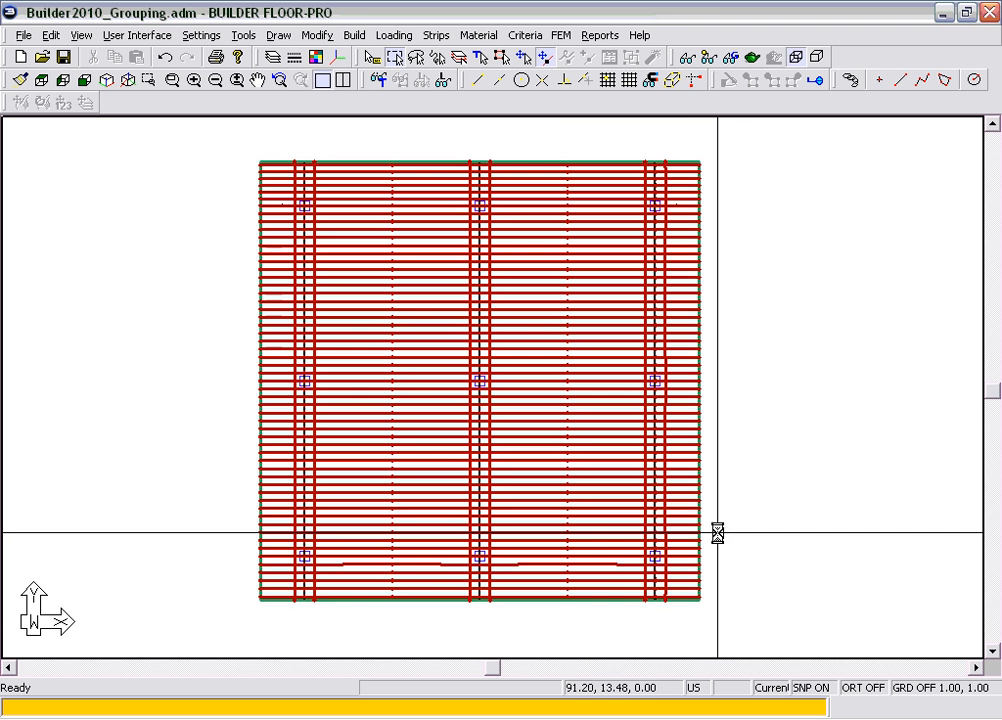
pyautogui.scroll(1, 706, 454)
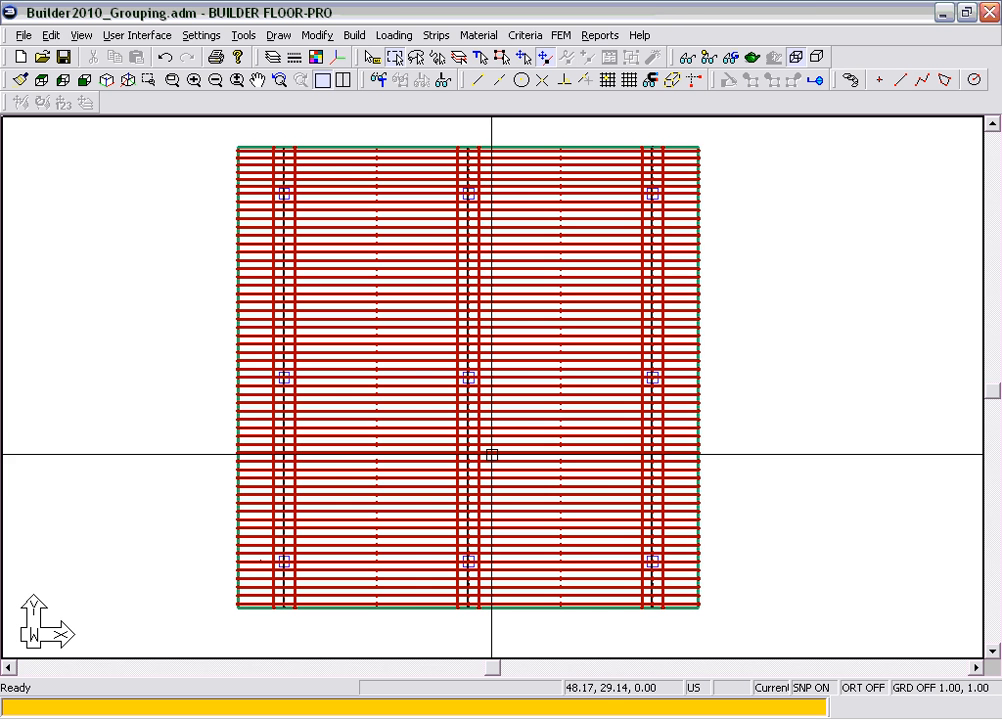